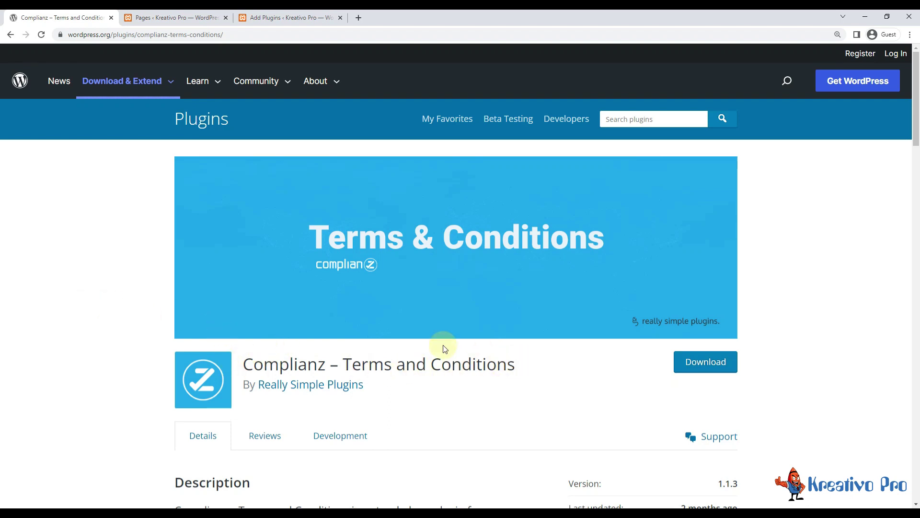
# - Activate the Complianz Terms and Conditions plugin from the plugin installation results
pyautogui.scroll(-3, 442, 348)
pyautogui.scroll(-1, 526, 315)
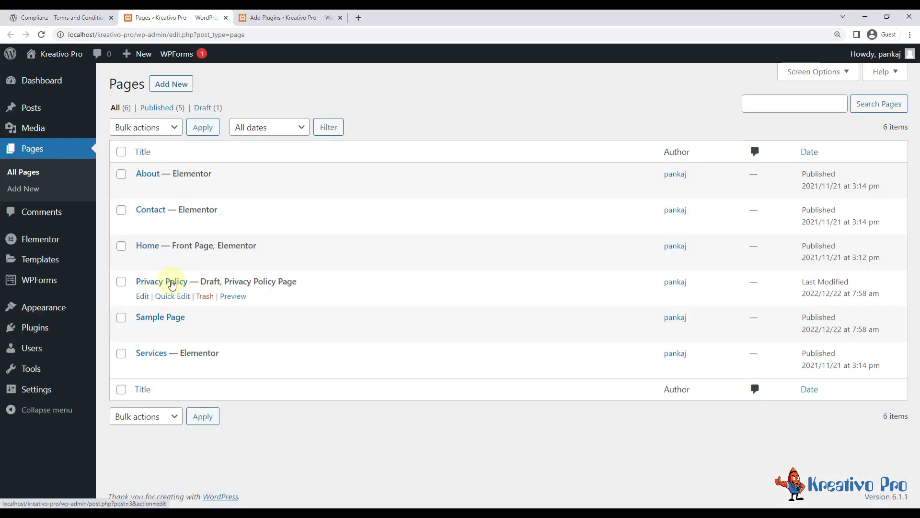
pyautogui.click(71, 15)
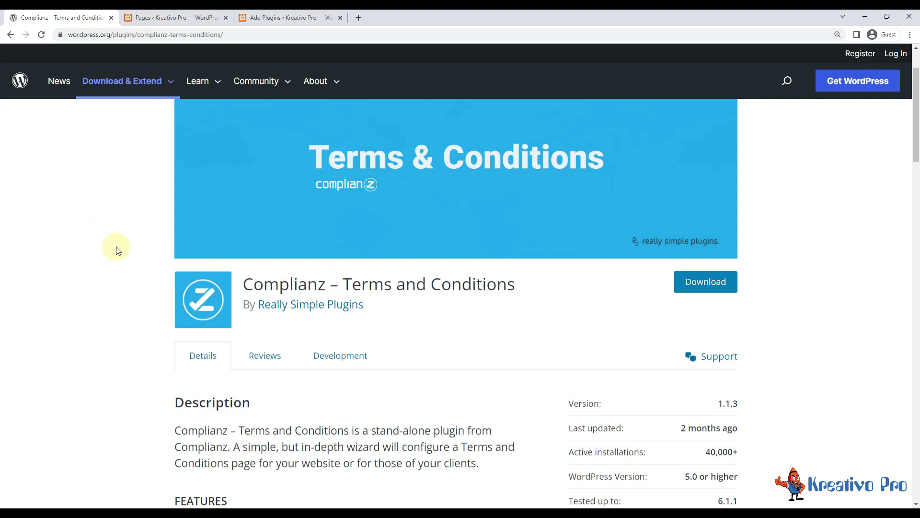
pyautogui.click(276, 16)
pyautogui.click(467, 185)
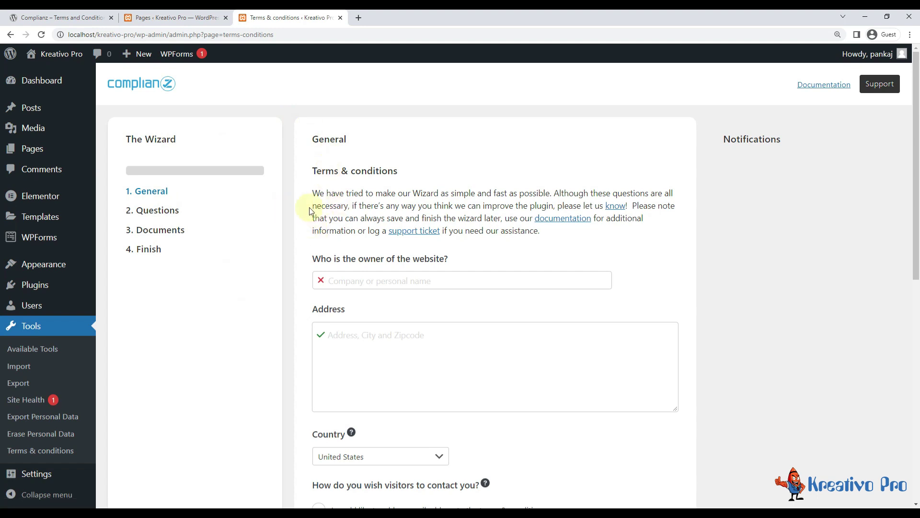
# - Enter Kreativo Pro as the website owner, India as the address, and India as the country
pyautogui.scroll(-7, 353, 320)
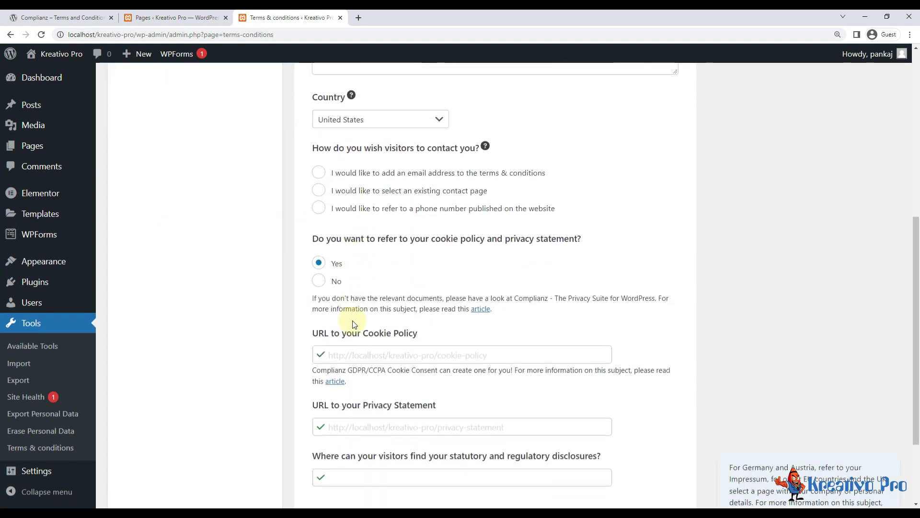
pyautogui.scroll(-3, 352, 321)
pyautogui.scroll(10, 390, 365)
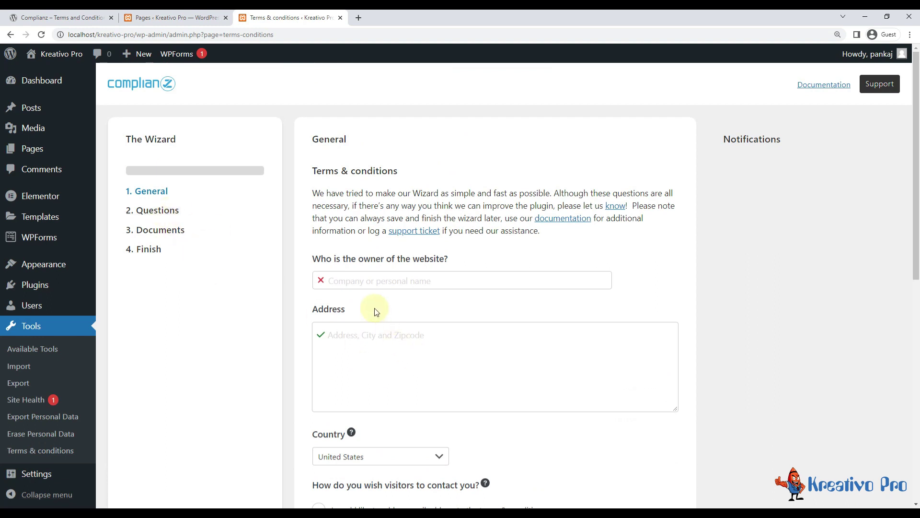
pyautogui.click(354, 281)
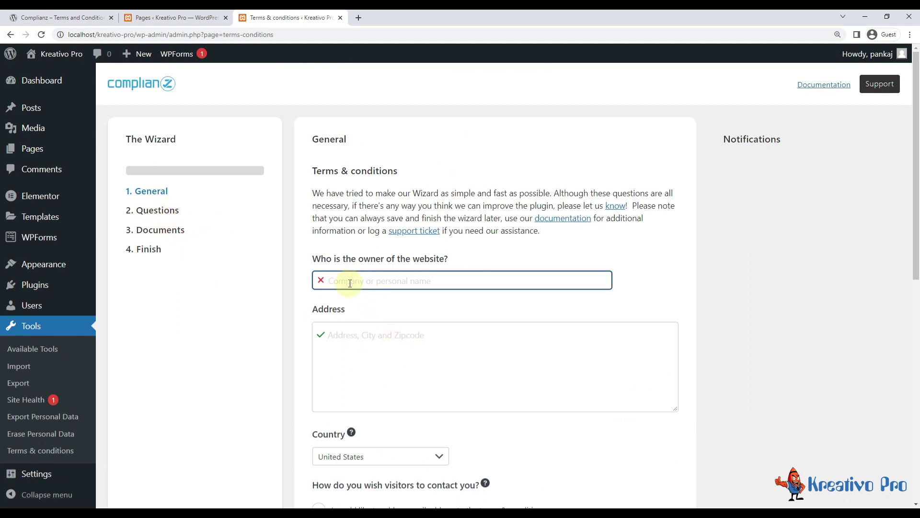
pyautogui.write('Kreativo Pro')
pyautogui.click(380, 343)
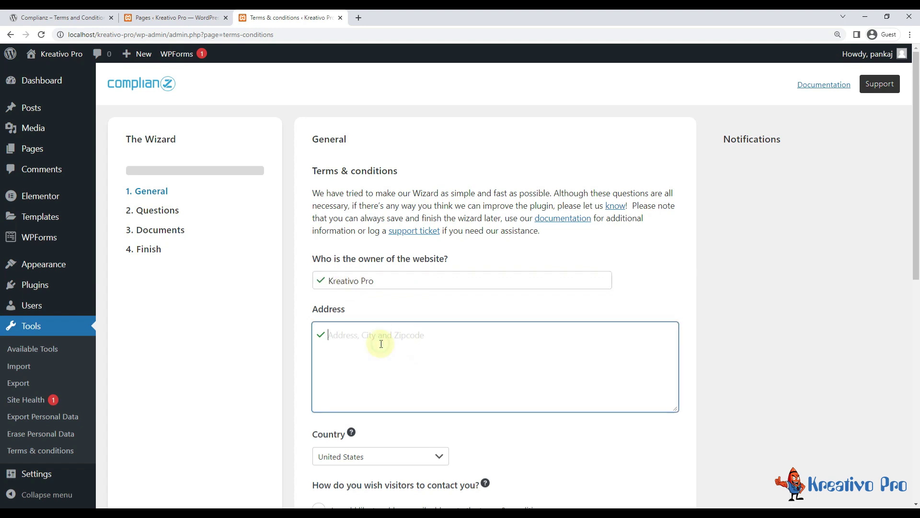
pyautogui.write('India')
pyautogui.scroll(-3, 377, 344)
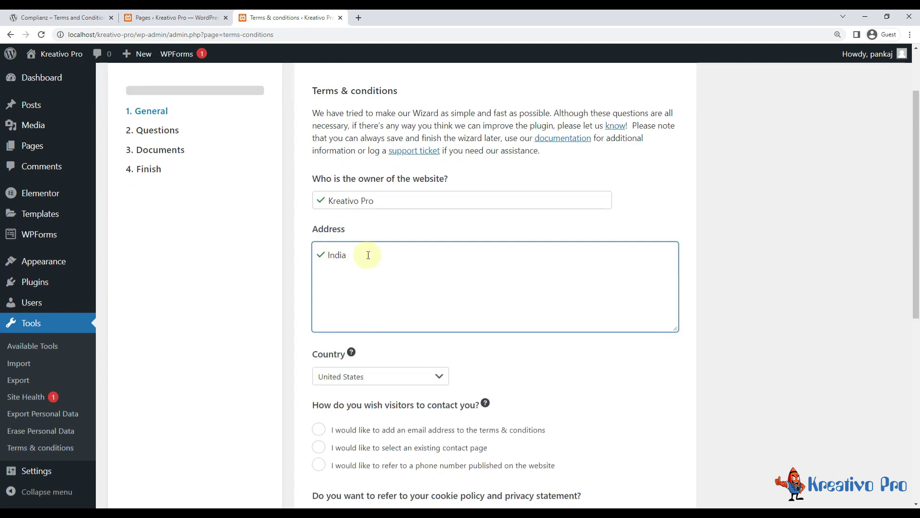
pyautogui.click(349, 297)
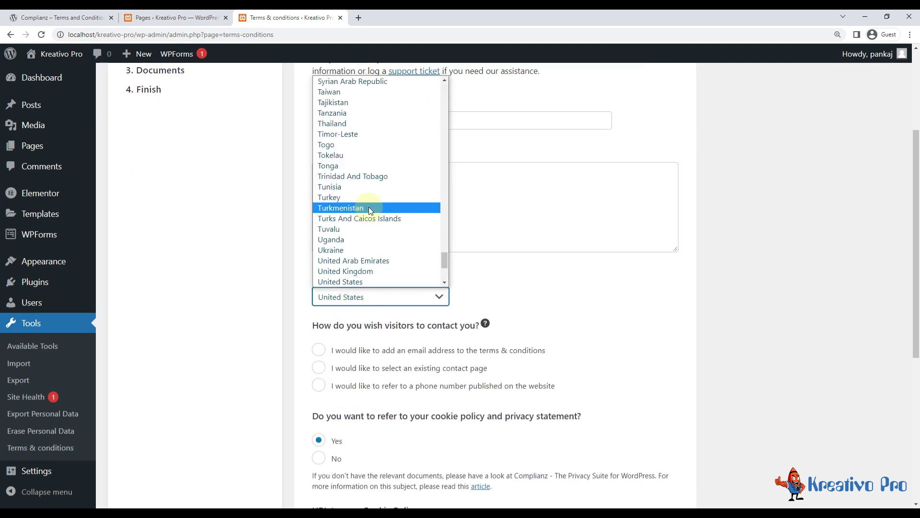
pyautogui.write('in')
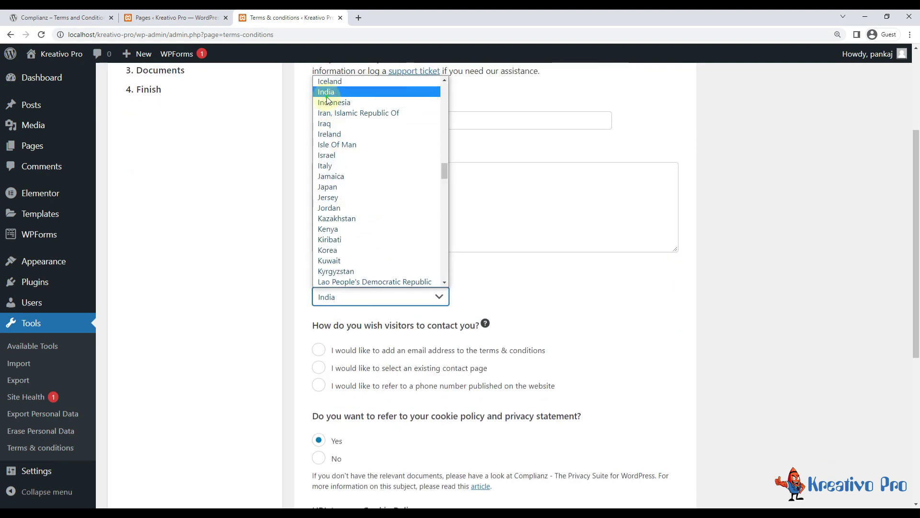
pyautogui.click(331, 91)
pyautogui.scroll(-3, 322, 165)
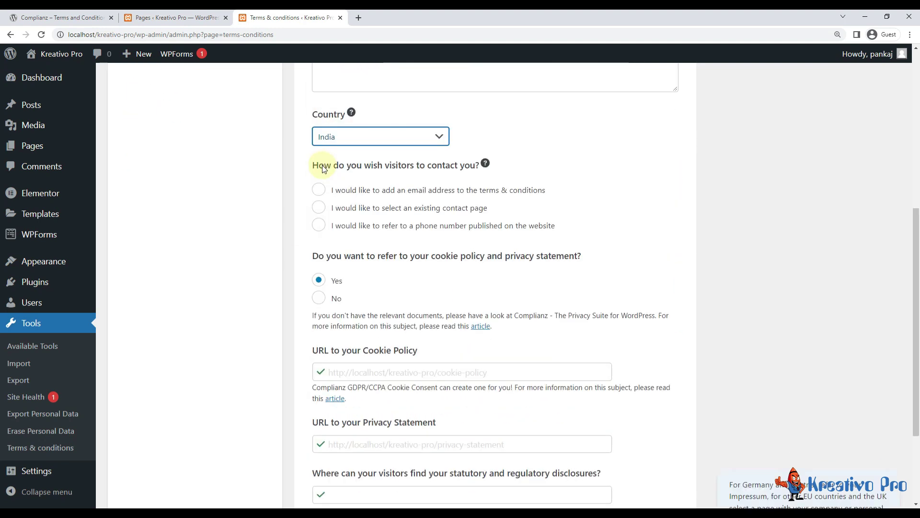
# - Choose the existing contact page option for visitor contact and check its URL
pyautogui.click(338, 193)
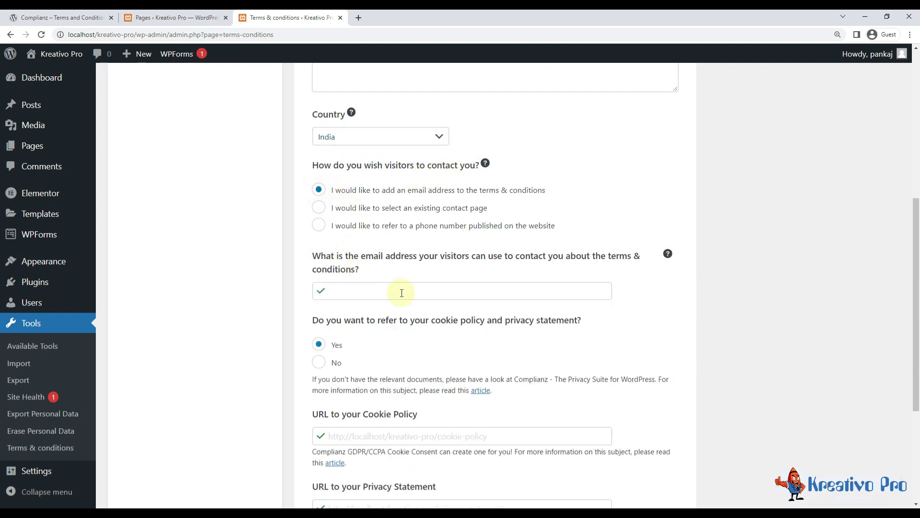
pyautogui.click(318, 207)
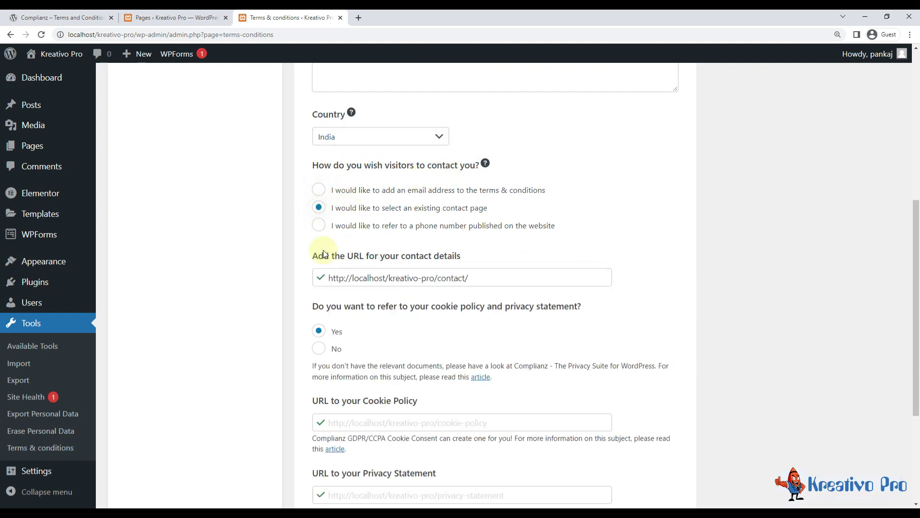
pyautogui.click(365, 277)
pyautogui.click(507, 277)
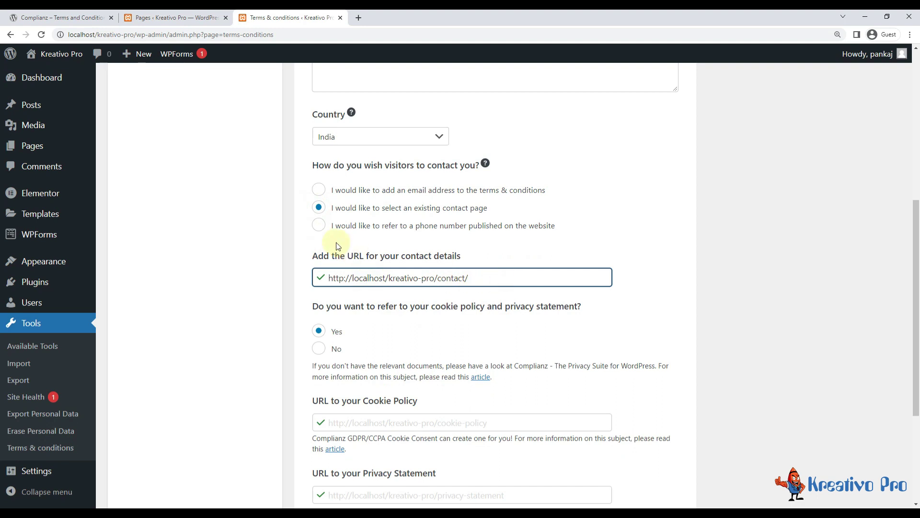
pyautogui.scroll(-2, 477, 235)
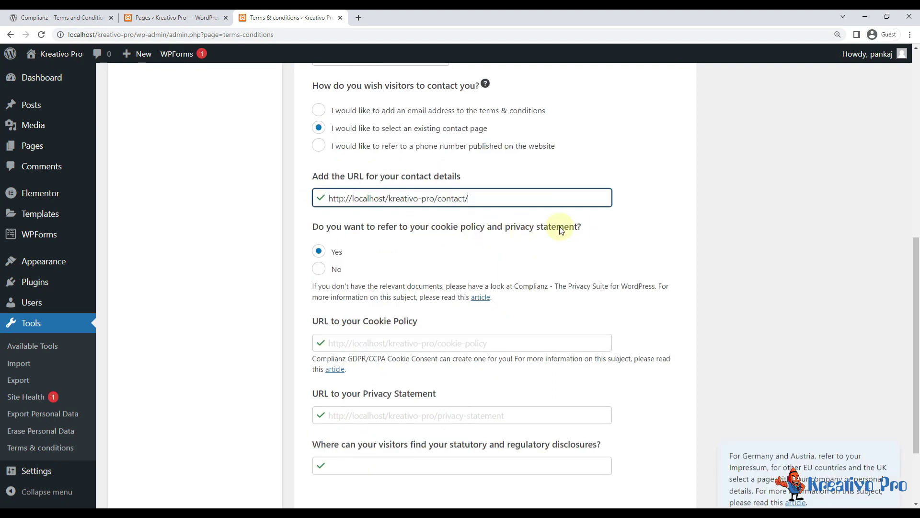
pyautogui.click(162, 16)
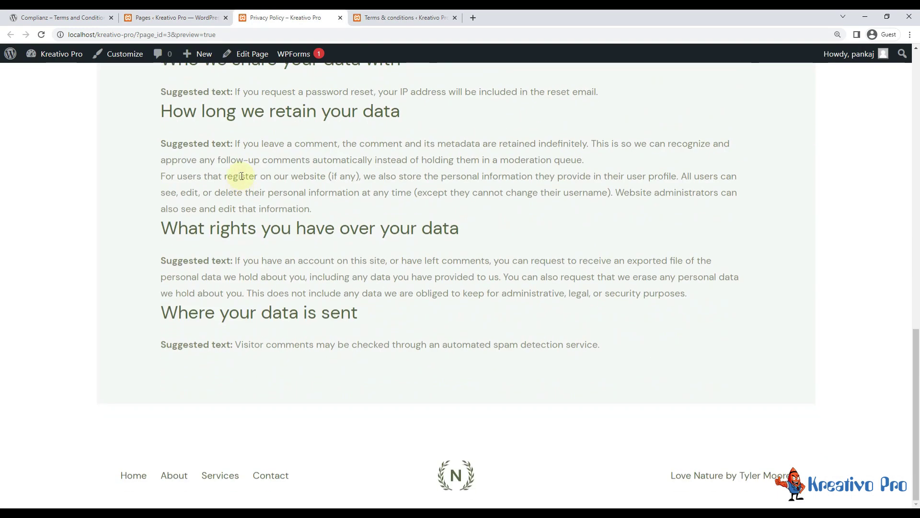
# - Set the Privacy Policy page's status to Published through Quick Edit
pyautogui.hotkey('ctrl', 'w')
pyautogui.click(168, 296)
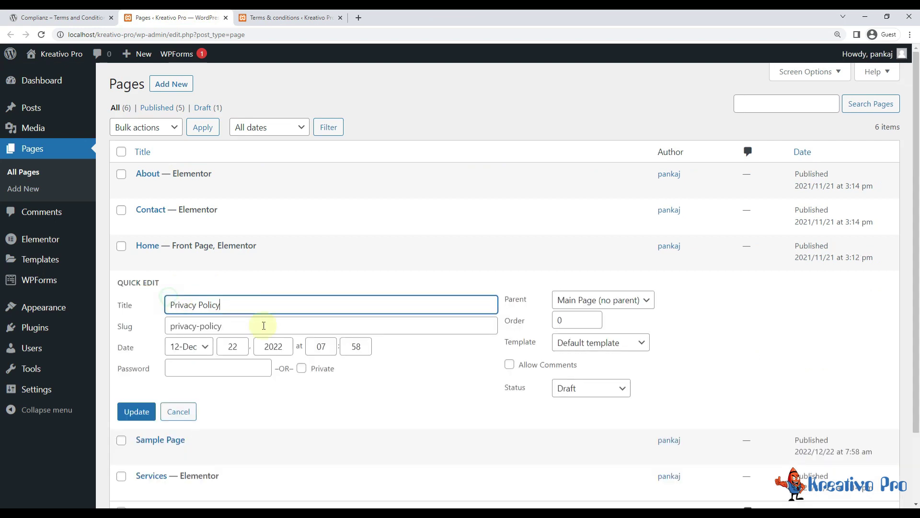
pyautogui.click(583, 388)
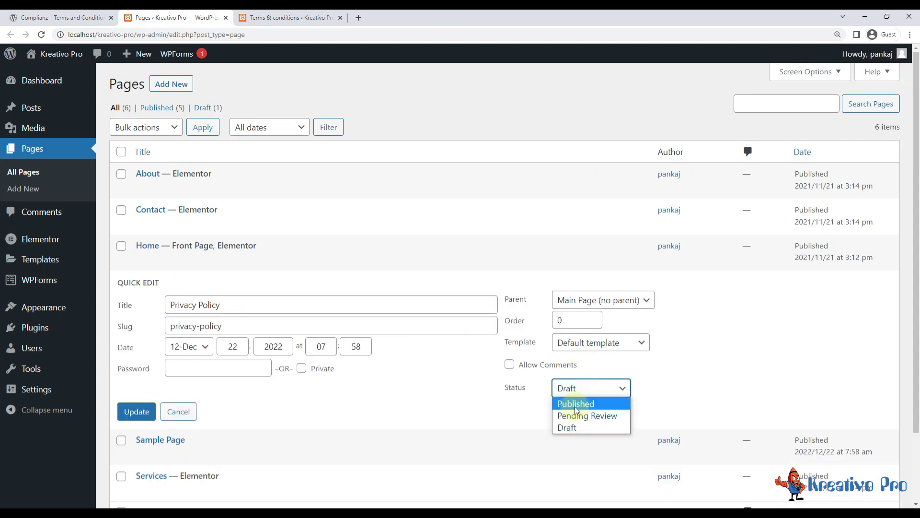
pyautogui.click(575, 403)
pyautogui.click(140, 414)
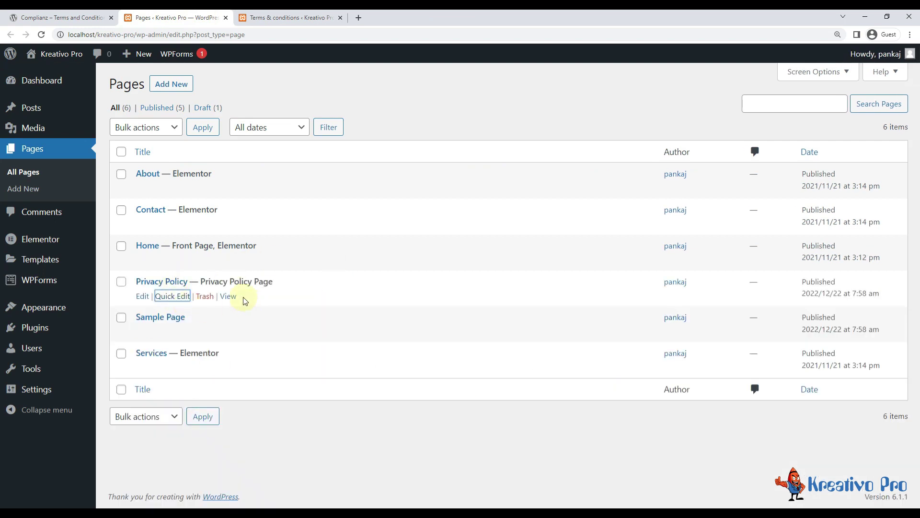
# - Paste the Privacy Policy URL into the cookie policy, privacy statement and disclosures fields, then continue
pyautogui.rightClick(227, 297)
pyautogui.click(263, 356)
pyautogui.hotkey('ctrl', 'Tab')
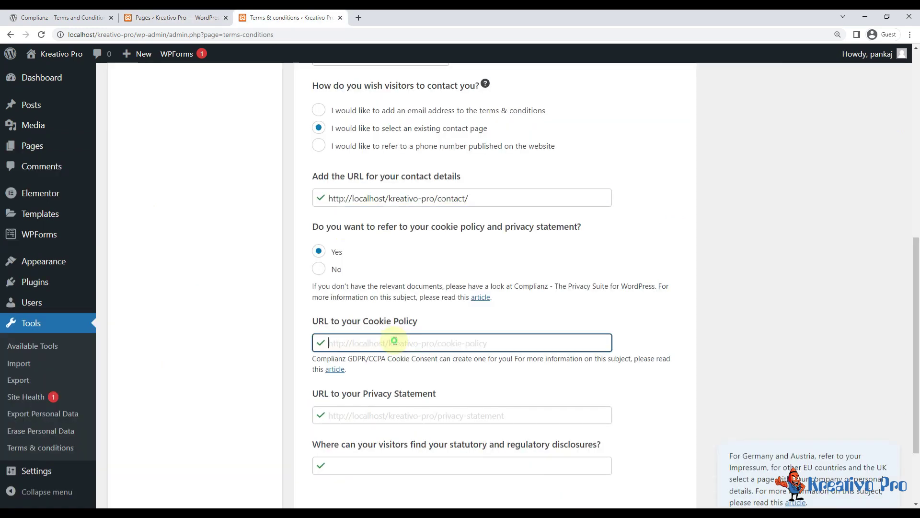
pyautogui.hotkey('ctrl', 'v')
pyautogui.scroll(-2, 300, 339)
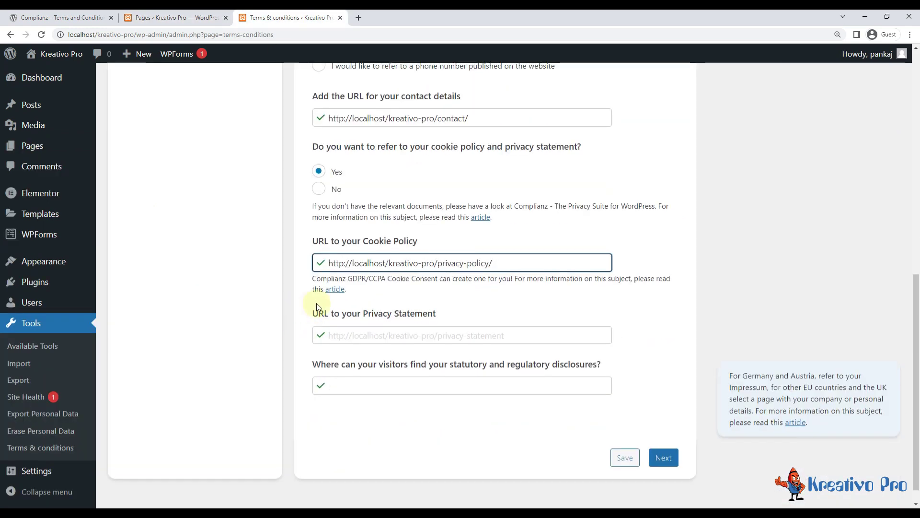
pyautogui.click(391, 331)
pyautogui.hotkey('ctrl', 'v')
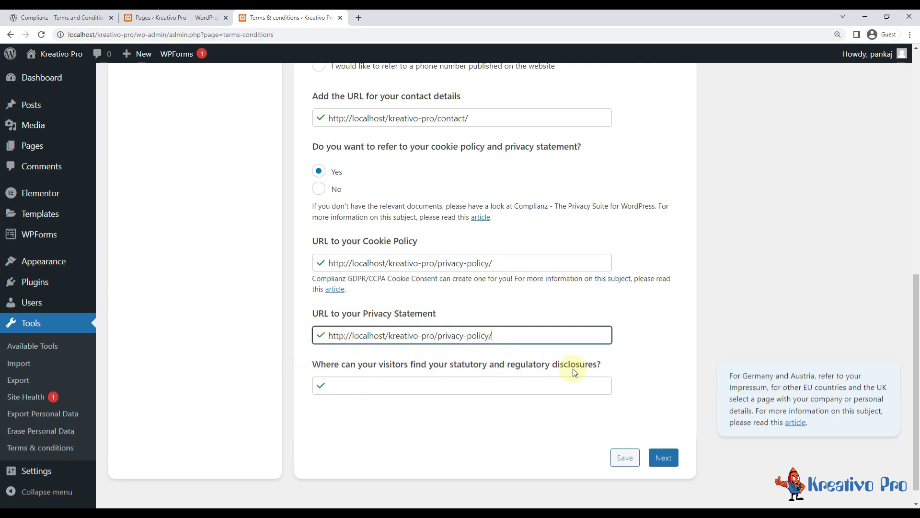
pyautogui.click(395, 385)
pyautogui.hotkey('ctrl', 'v')
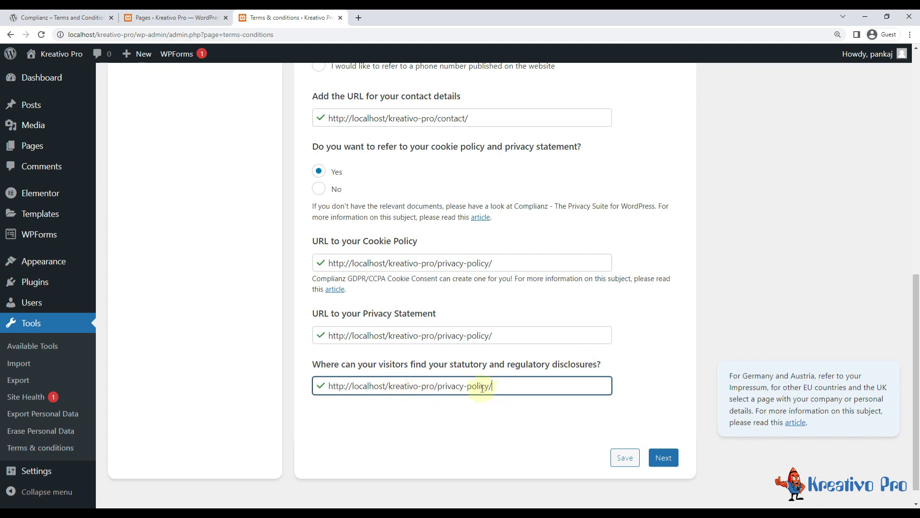
pyautogui.scroll(-1, 482, 387)
pyautogui.click(662, 436)
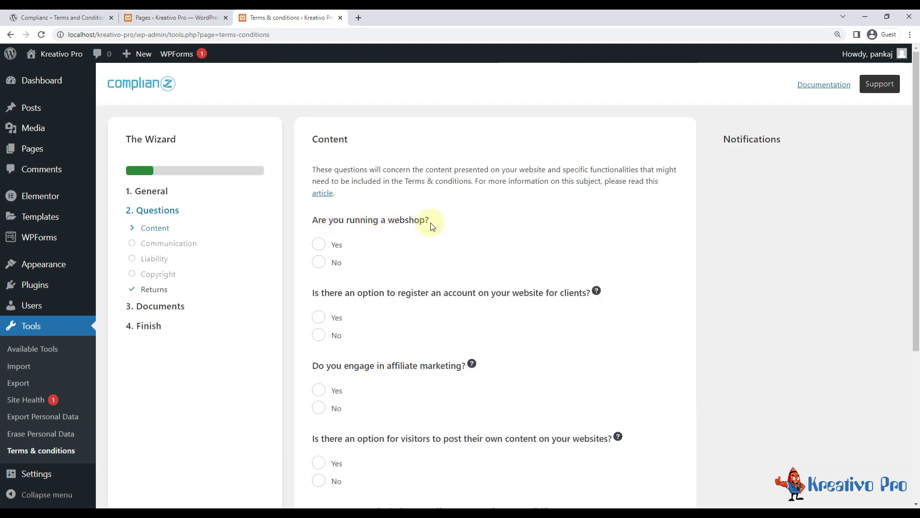
# - Answer No to webshop, client accounts, affiliate marketing, visitor-posted content and targeting minors
pyautogui.click(318, 244)
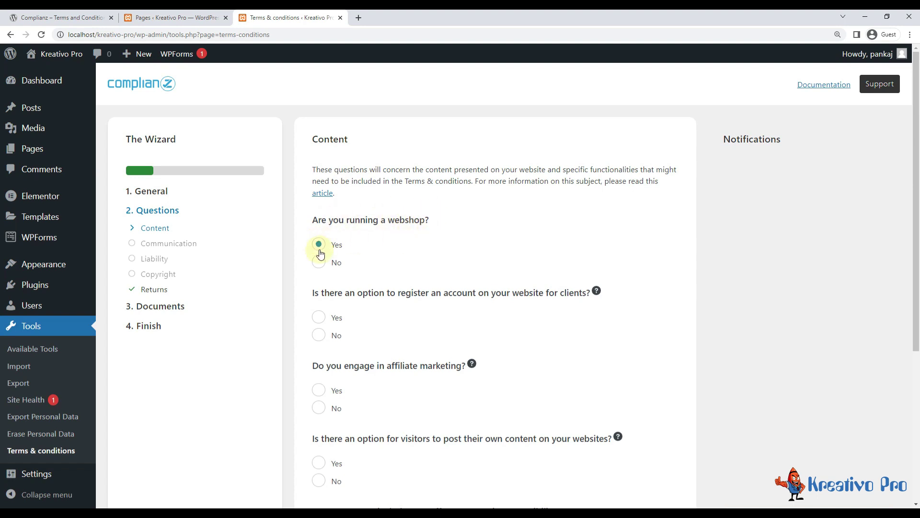
pyautogui.scroll(-2, 206, 252)
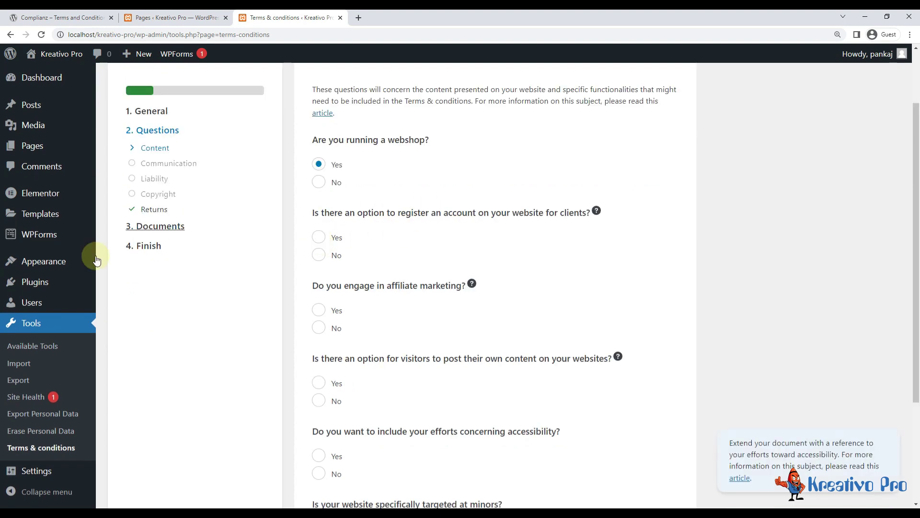
pyautogui.click(319, 182)
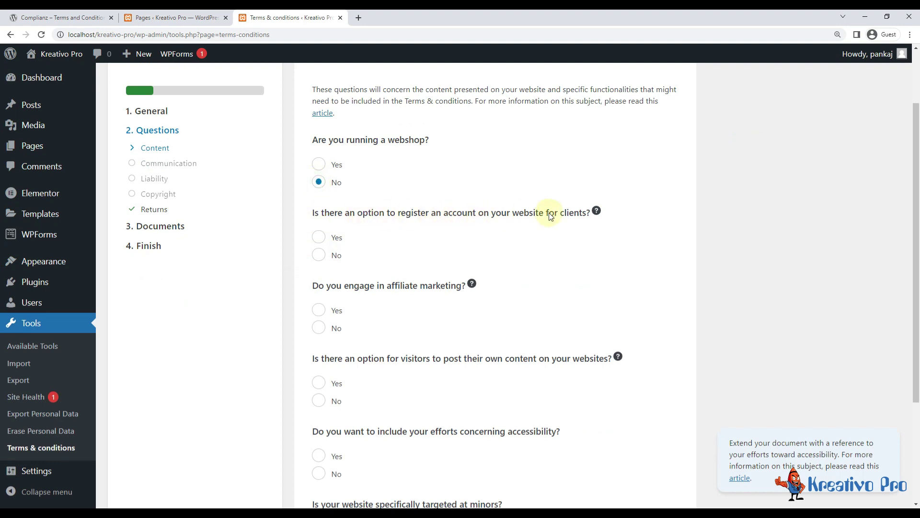
pyautogui.click(319, 255)
pyautogui.scroll(-2, 261, 289)
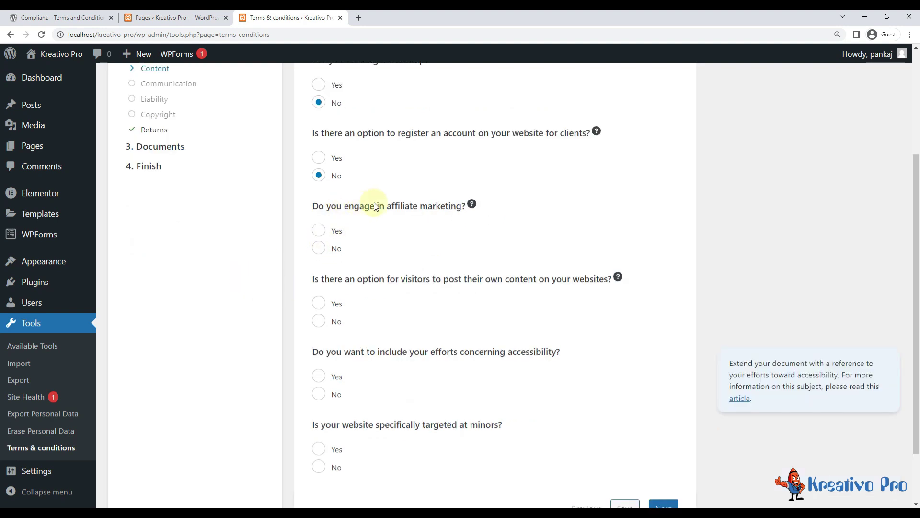
pyautogui.click(318, 249)
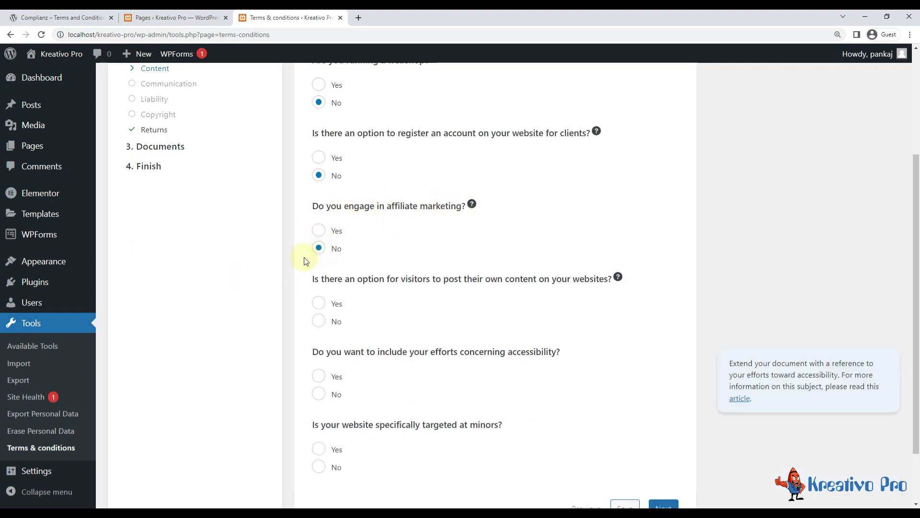
pyautogui.scroll(-2, 283, 255)
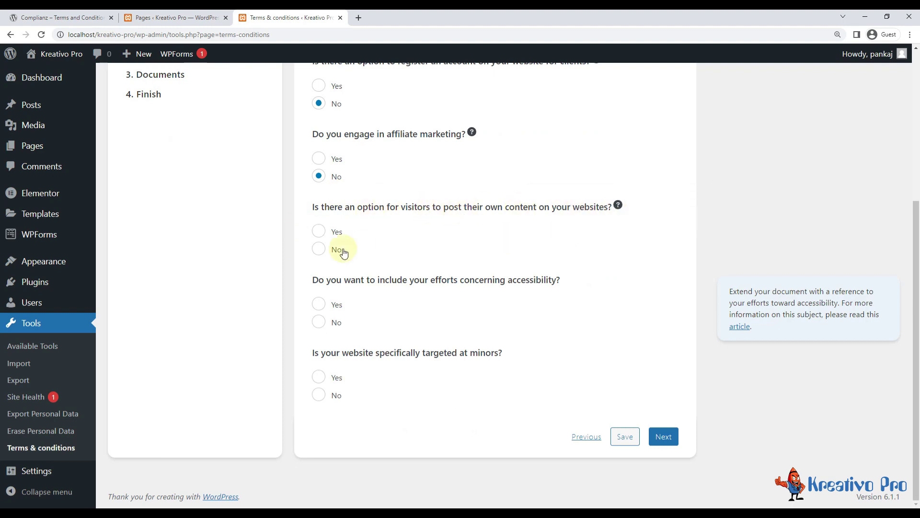
pyautogui.click(320, 250)
pyautogui.click(319, 395)
# - Answer Yes to electronic communication, No to Force Majeure and written change notice, then continue
pyautogui.click(663, 436)
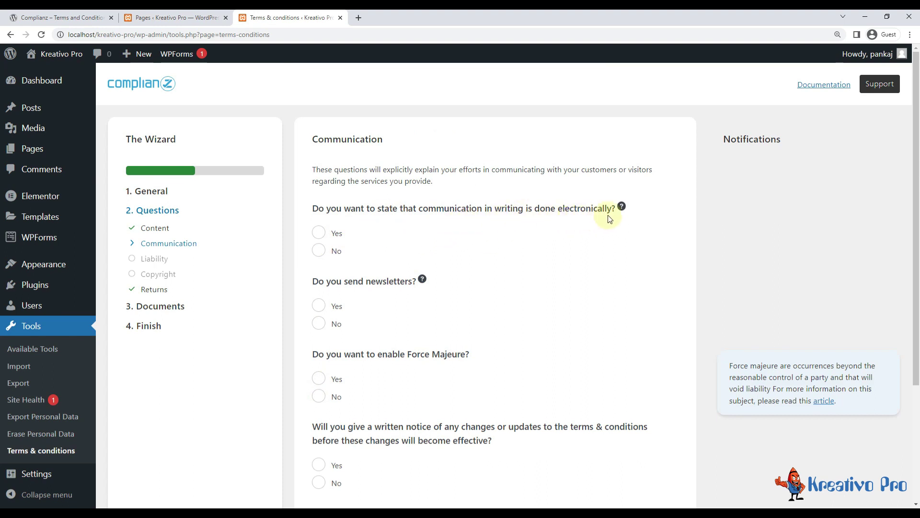
pyautogui.click(318, 233)
pyautogui.scroll(-2, 342, 206)
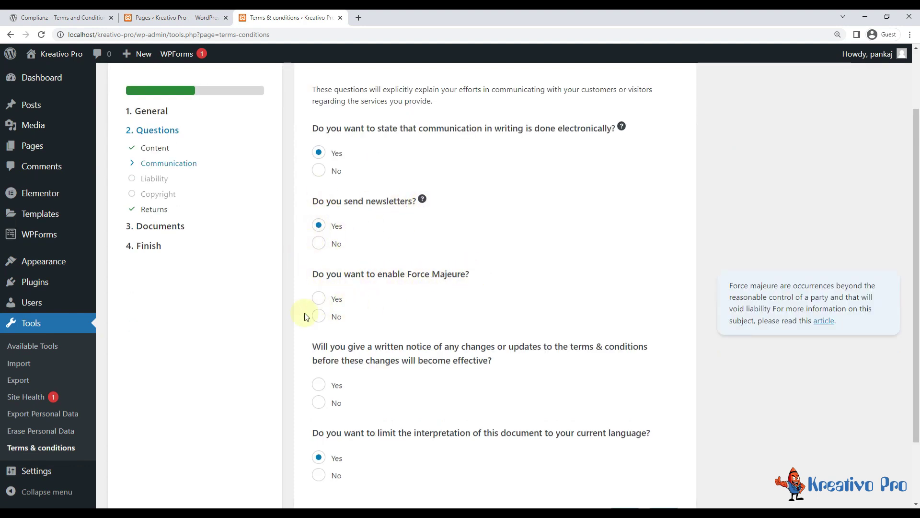
pyautogui.click(319, 316)
pyautogui.scroll(-2, 376, 198)
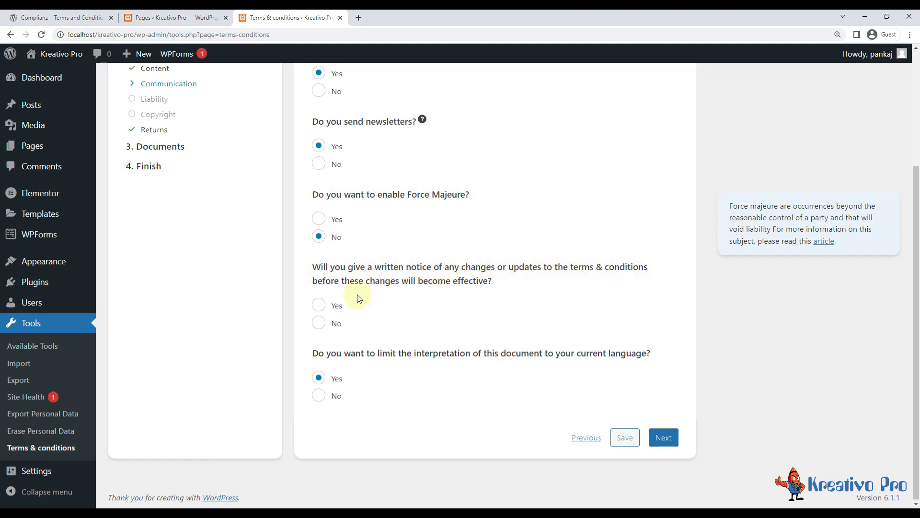
pyautogui.click(321, 325)
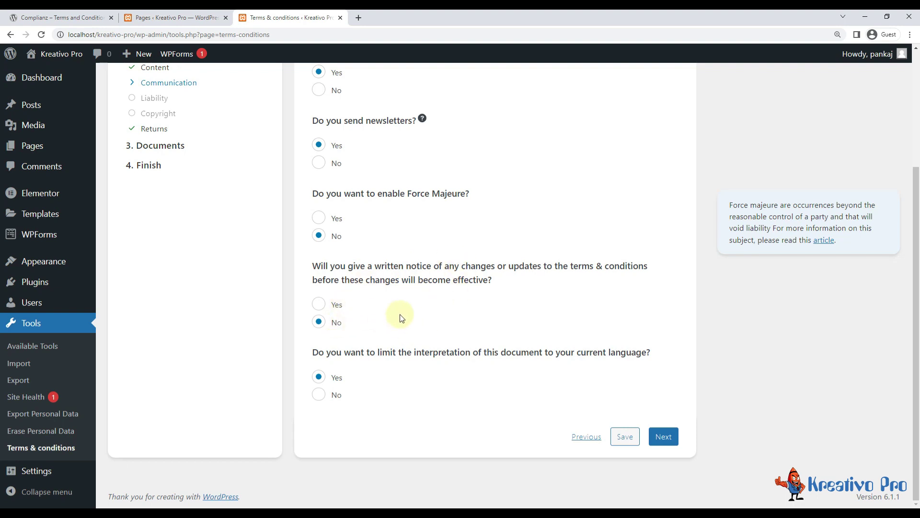
pyautogui.click(670, 438)
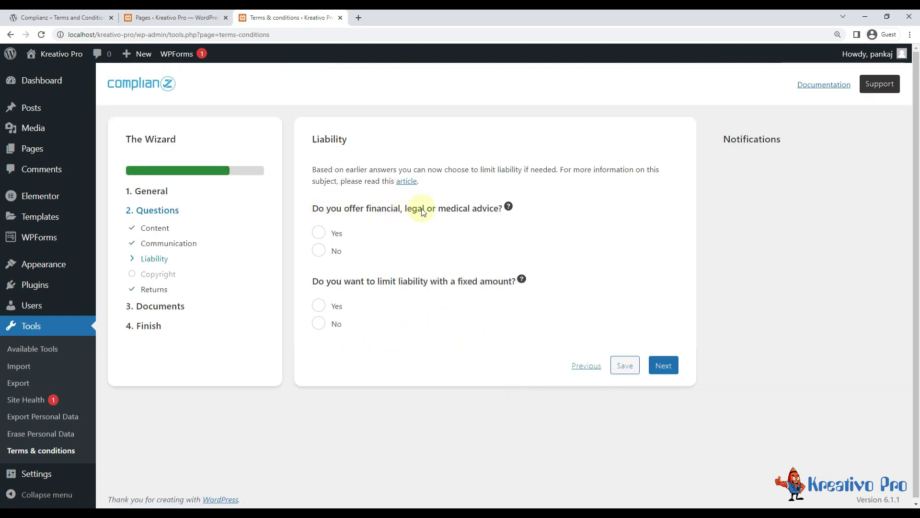
# - Answer No to offering financial, legal or medical advice and move on to Copyright
pyautogui.click(319, 250)
pyautogui.scroll(-1, 364, 270)
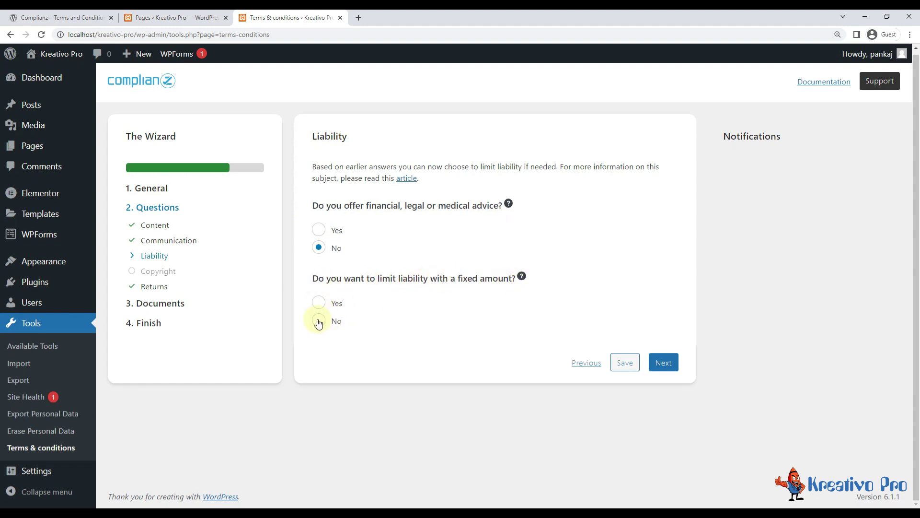
pyautogui.click(664, 363)
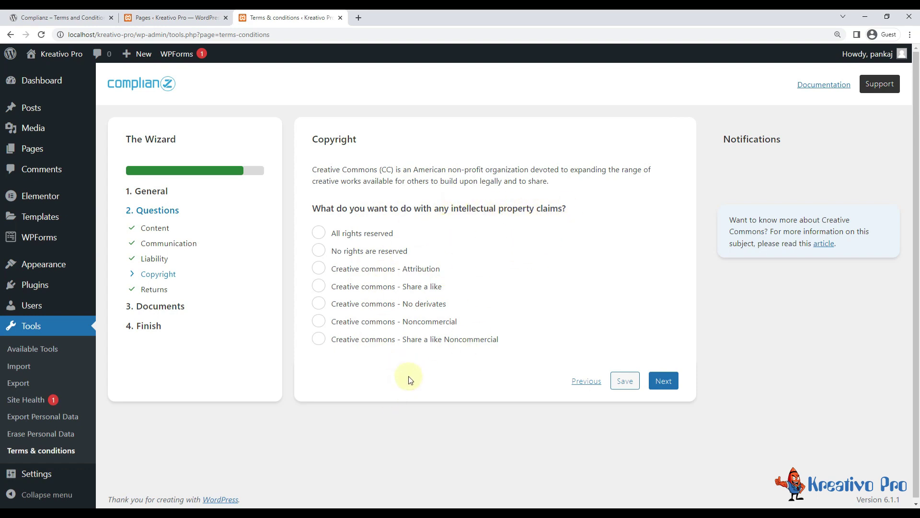
# - Reserve all rights for intellectual property and change the refund period from 14 to 15 days
pyautogui.click(319, 233)
pyautogui.click(659, 383)
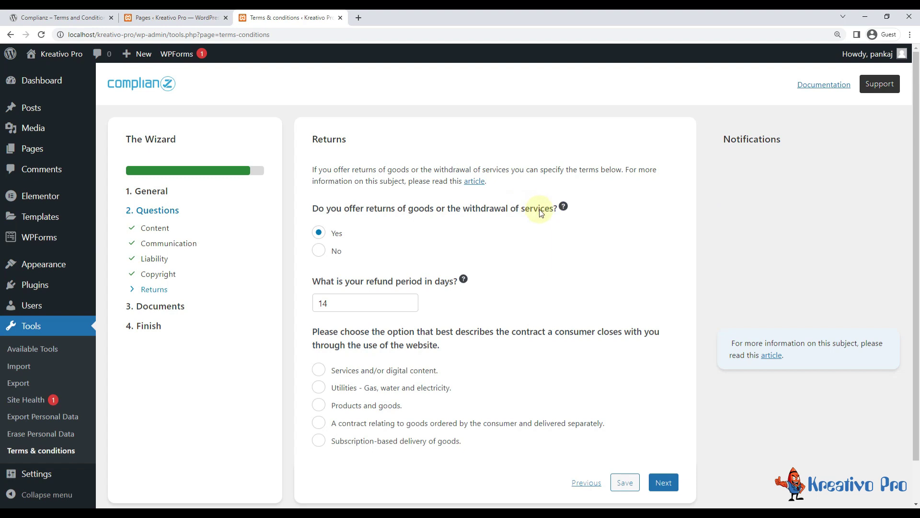
pyautogui.click(329, 304)
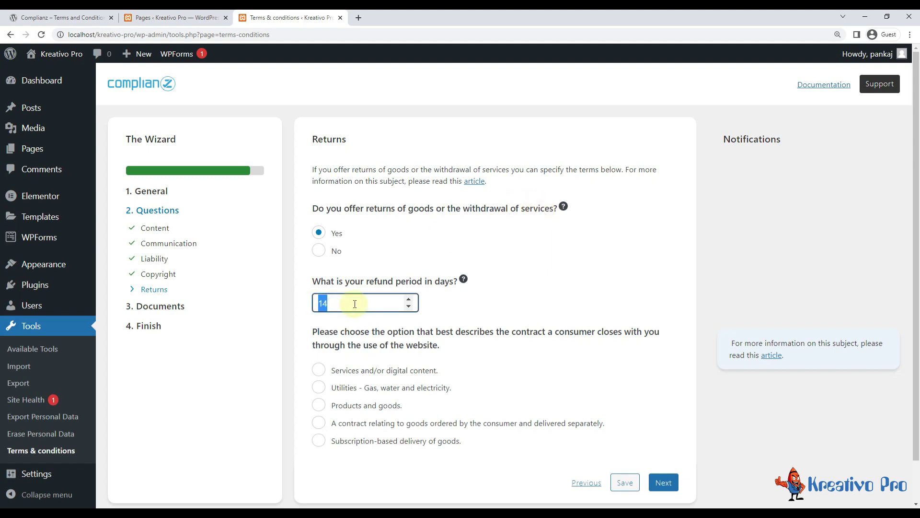
pyautogui.click(354, 303)
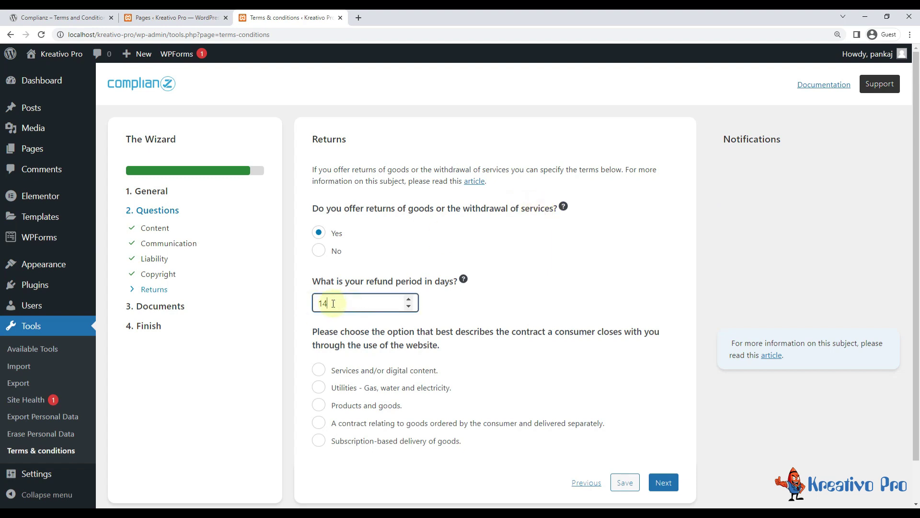
pyautogui.click(335, 266)
pyautogui.scroll(-1, 329, 272)
pyautogui.click(322, 257)
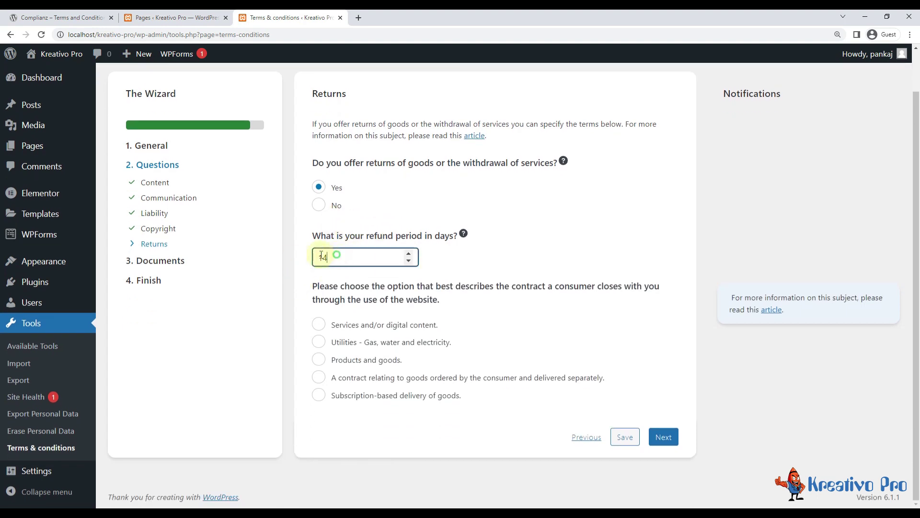
pyautogui.write('5')
pyautogui.click(297, 287)
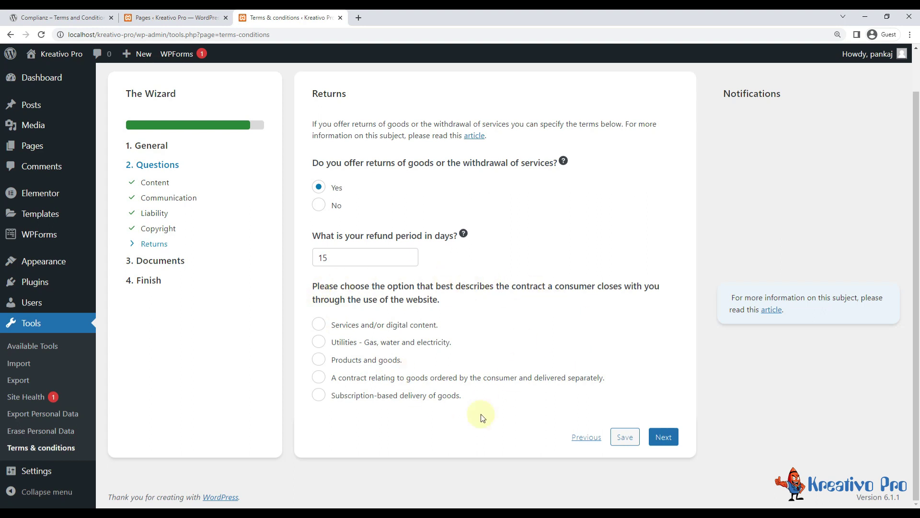
# - Set the contract type to services and digital content, letting customers collect goods themselves on withdrawal
pyautogui.click(320, 326)
pyautogui.click(319, 395)
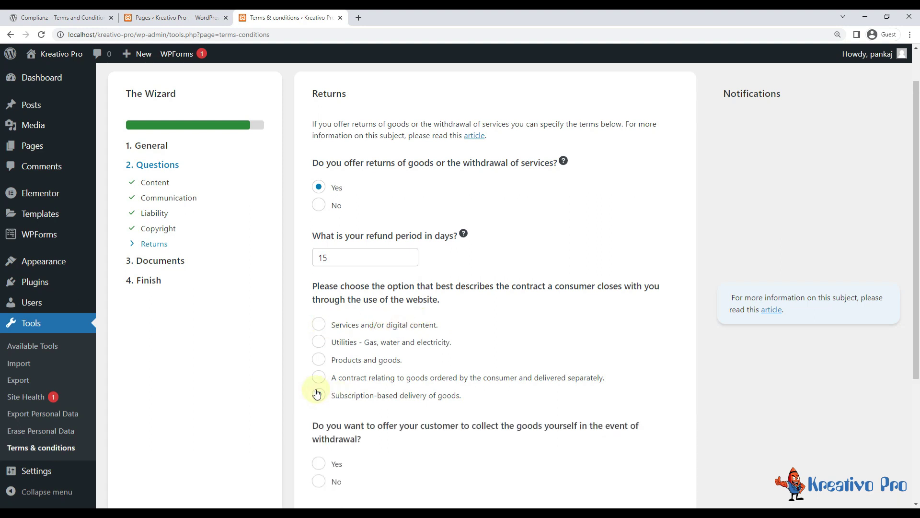
pyautogui.scroll(-2, 316, 392)
pyautogui.scroll(-3, 316, 392)
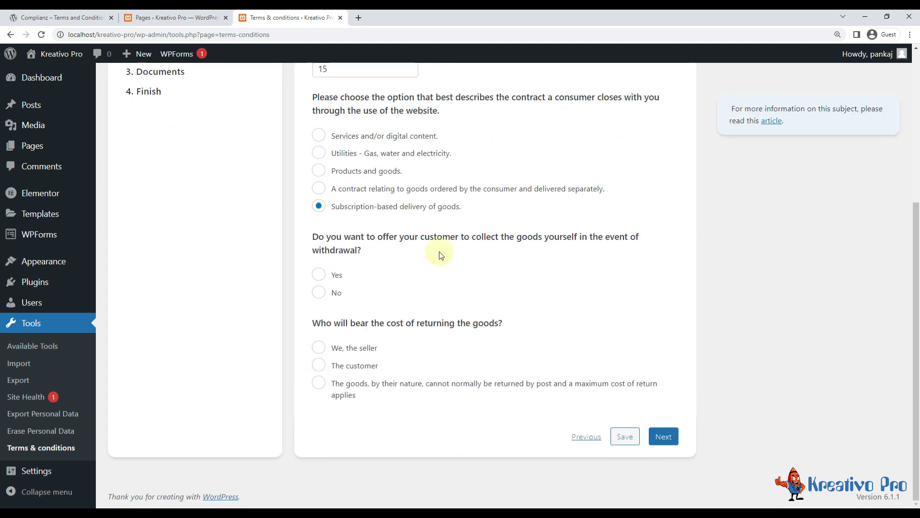
pyautogui.scroll(2, 394, 314)
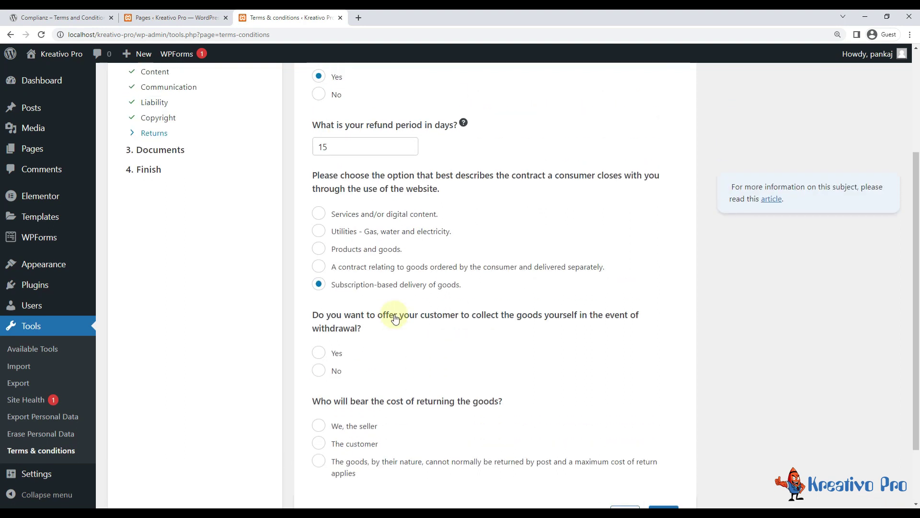
pyautogui.scroll(-2, 376, 351)
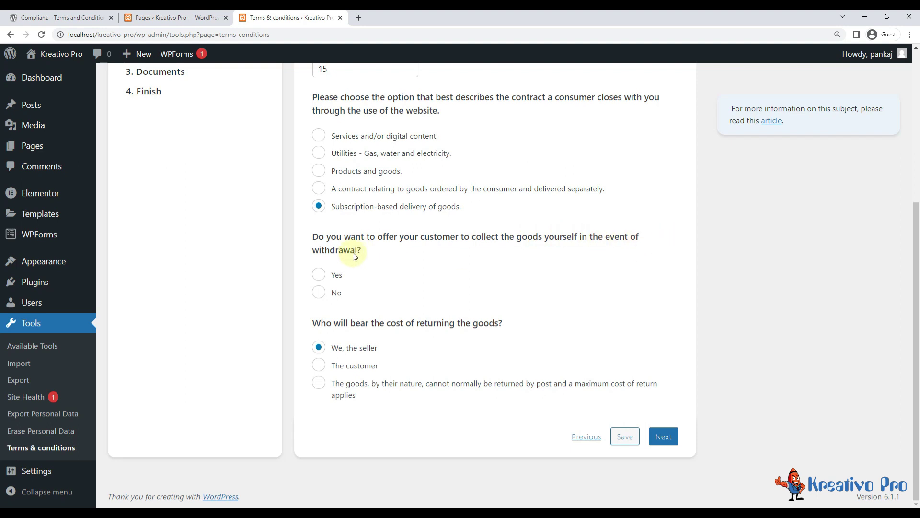
pyautogui.click(319, 276)
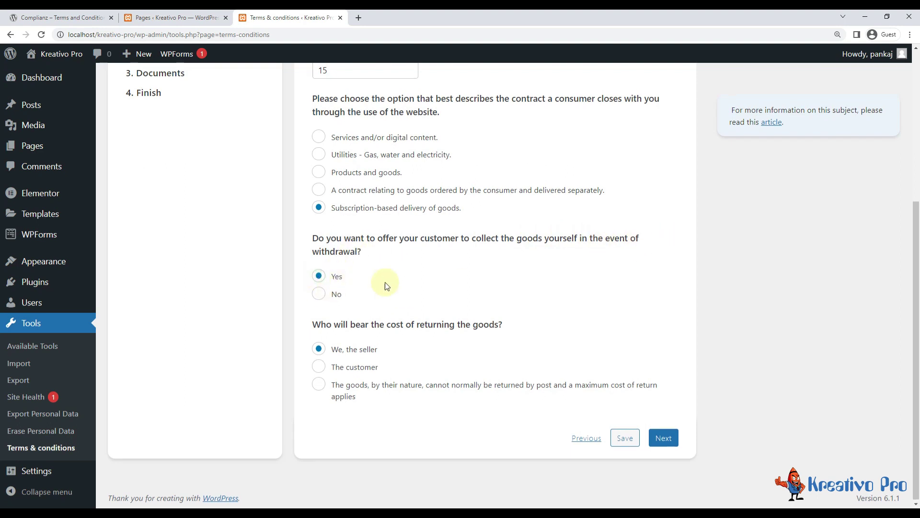
pyautogui.scroll(2, 379, 278)
pyautogui.click(320, 216)
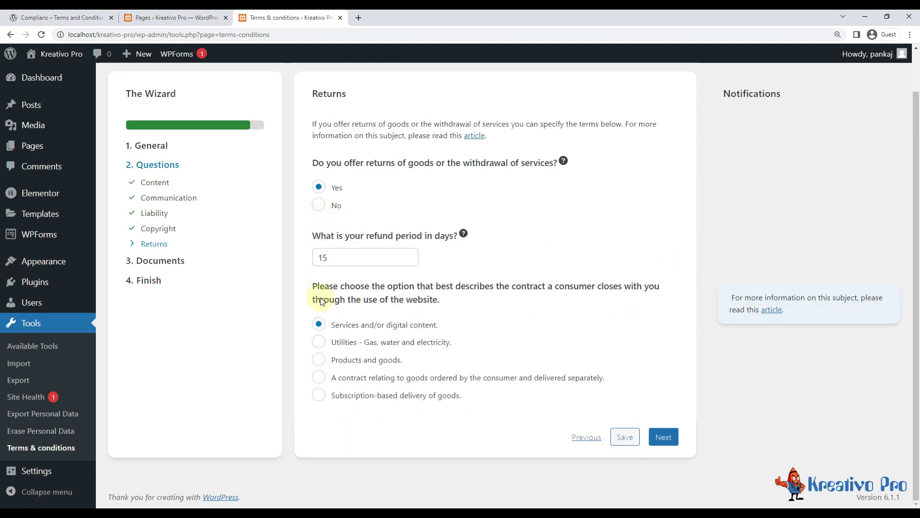
pyautogui.click(672, 438)
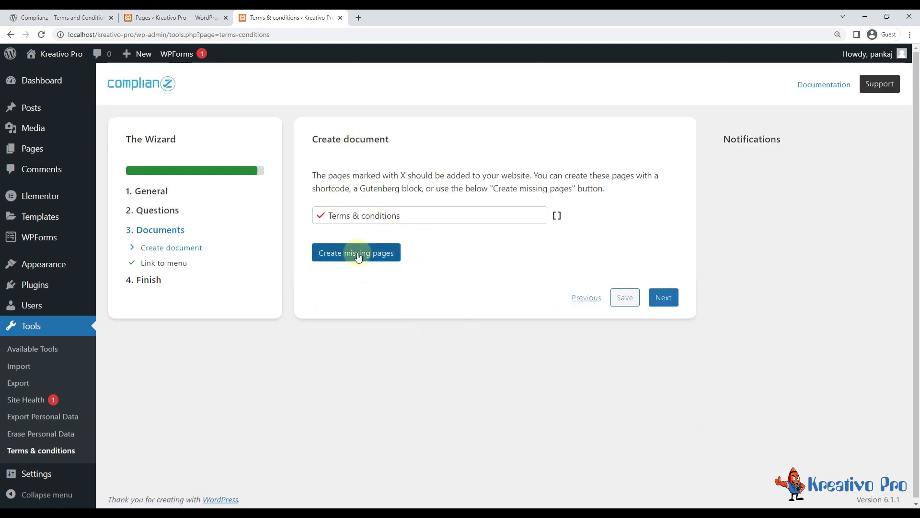
# - Create the missing Terms & conditions page, skip menu linking, and view the published page
pyautogui.click(372, 258)
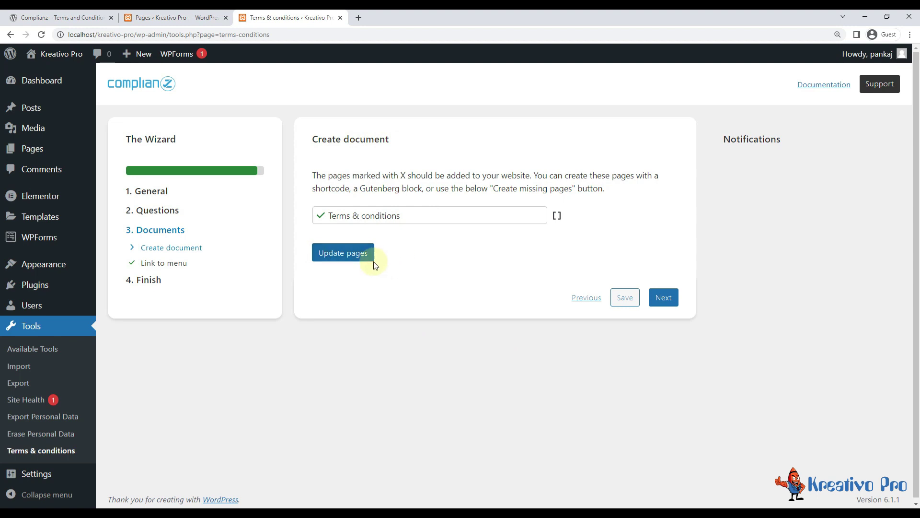
pyautogui.click(663, 297)
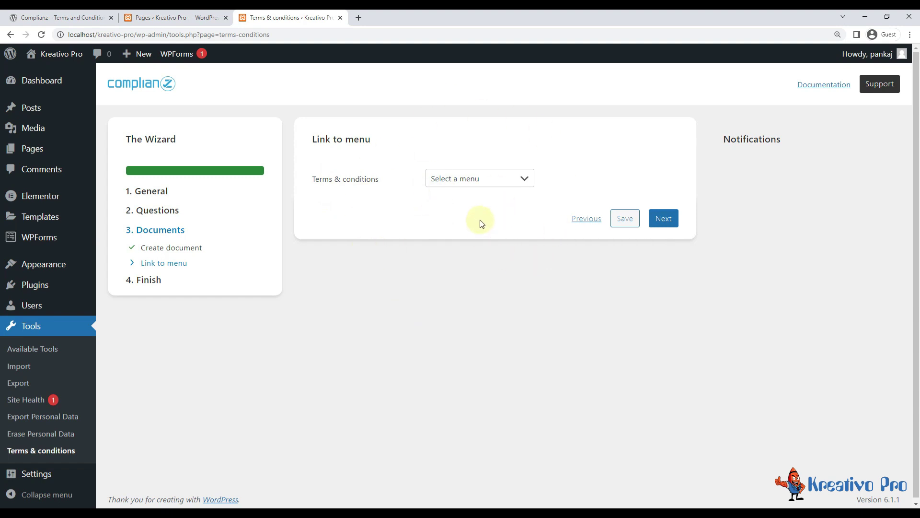
pyautogui.click(662, 218)
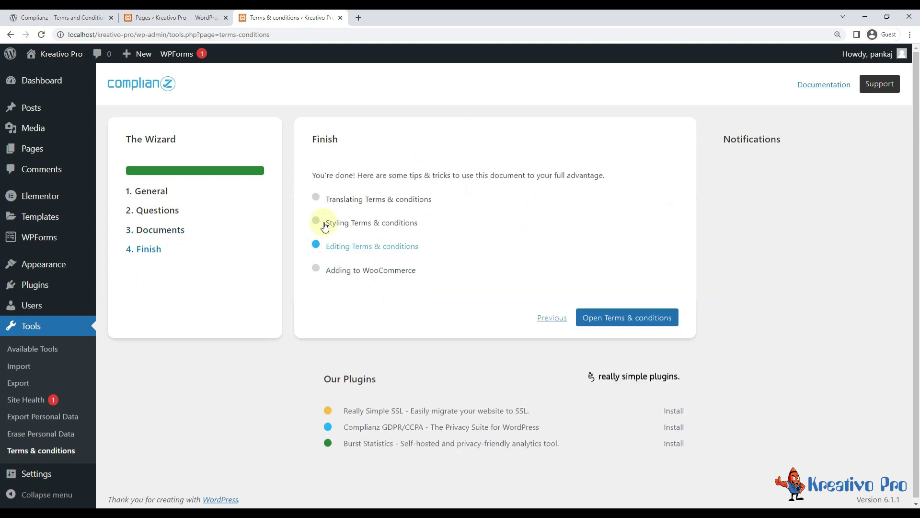
pyautogui.click(625, 318)
# - Scroll through the live Terms & conditions page to its end
pyautogui.scroll(-15, 216, 216)
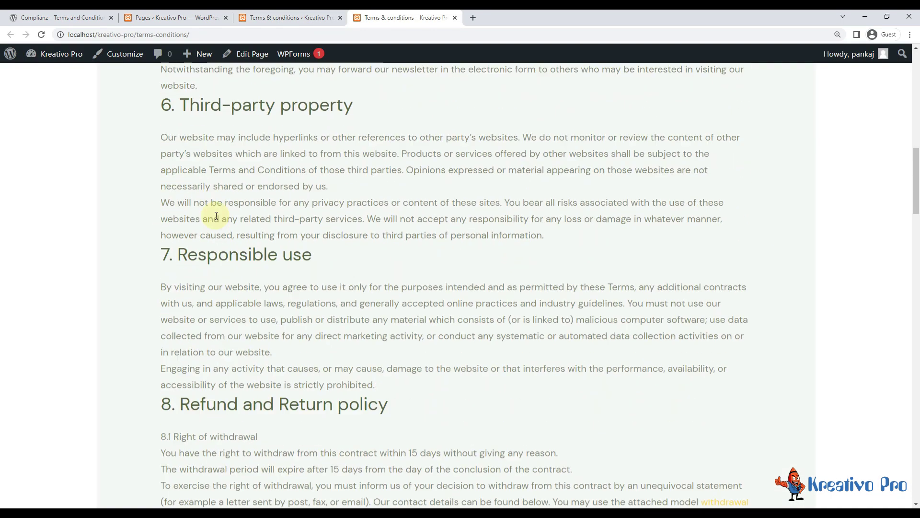
pyautogui.scroll(-20, 217, 217)
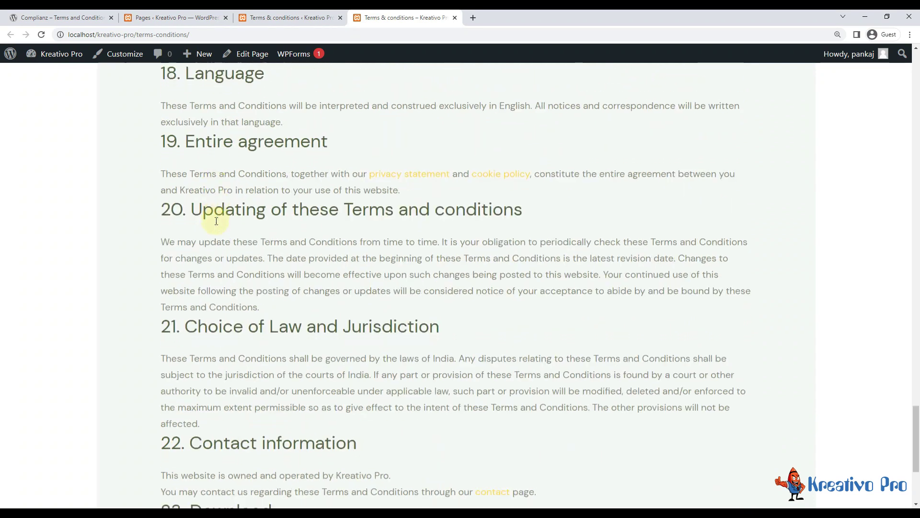
pyautogui.scroll(-5, 217, 221)
pyautogui.moveTo(916, 468); pyautogui.dragTo(916, 86)
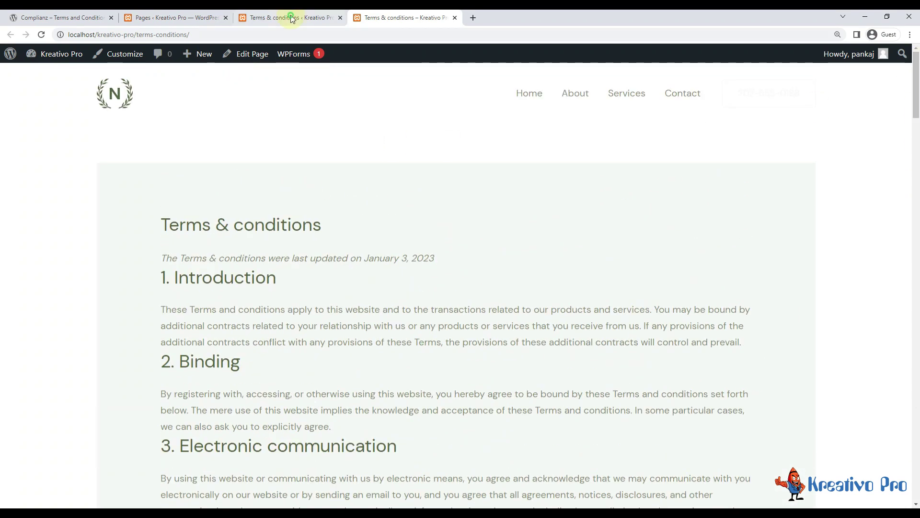
# - Retitle the page to 'Terms & Conditions' with a capital C and save it
pyautogui.click(292, 18)
pyautogui.click(32, 149)
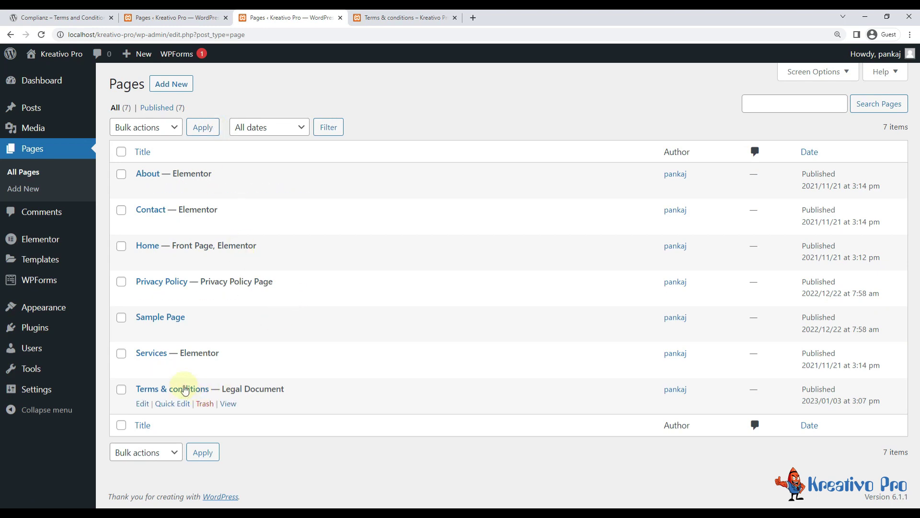
pyautogui.middleClick(143, 403)
pyautogui.moveTo(467, 18); pyautogui.dragTo(412, 18)
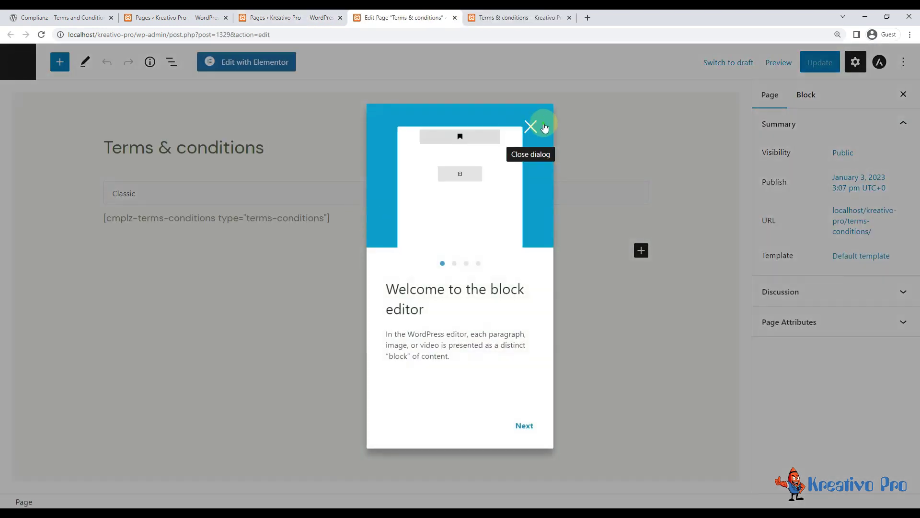
pyautogui.click(531, 127)
pyautogui.click(186, 149)
pyautogui.press('BackSpace')
pyautogui.write('C')
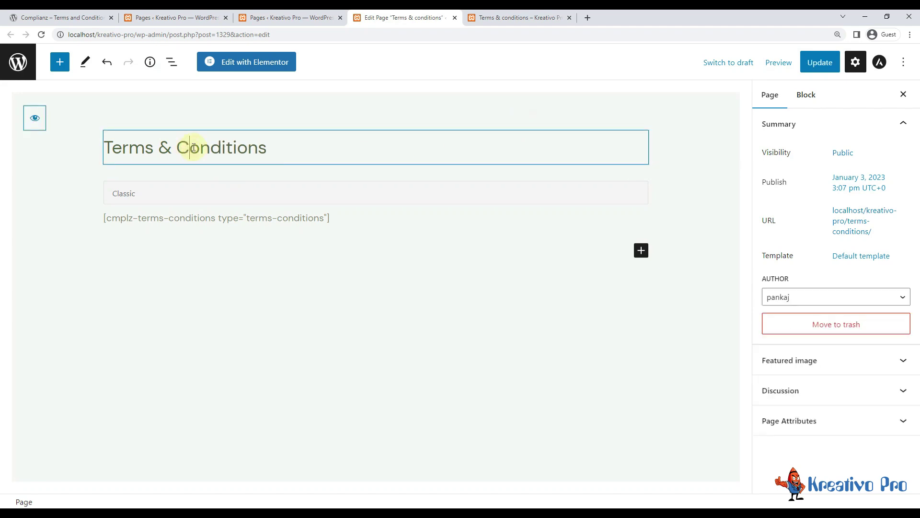
pyautogui.click(819, 63)
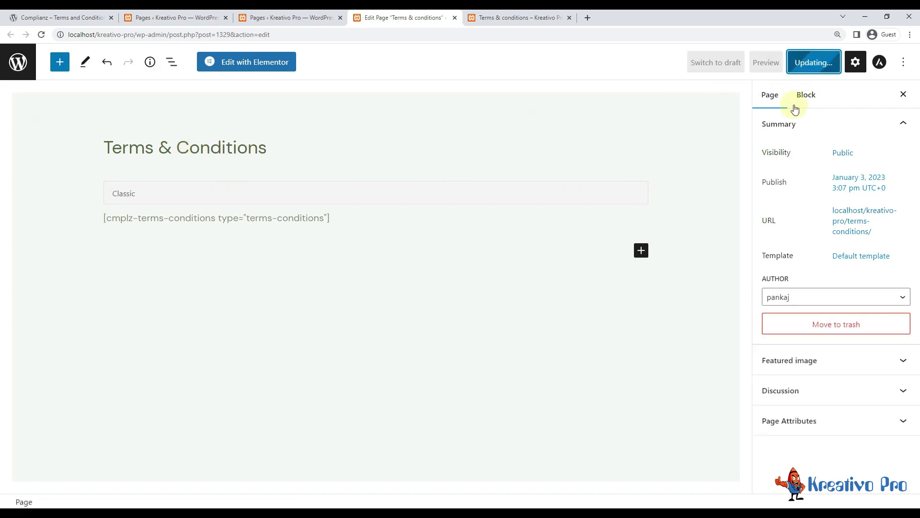
# - Reload the live page and download the Terms and Conditions as a PDF
pyautogui.click(522, 18)
pyautogui.press('F5')
pyautogui.scroll(-20, 479, 283)
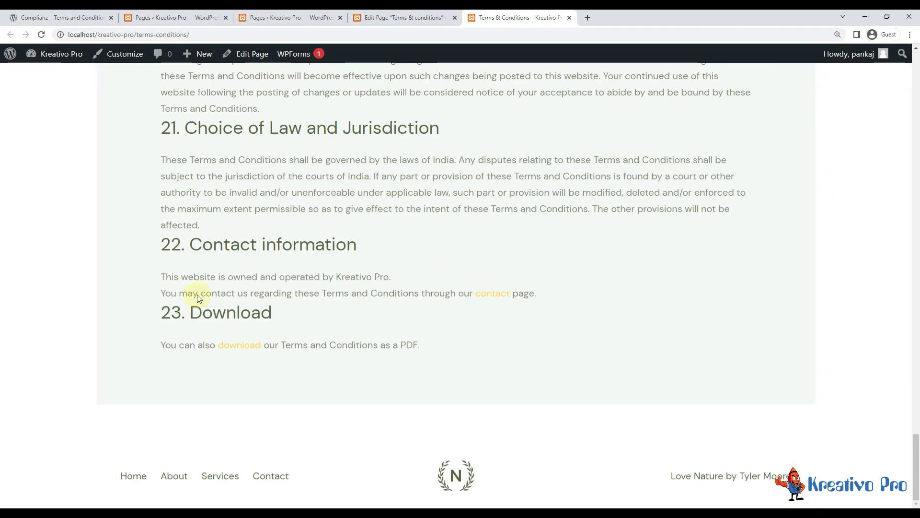
pyautogui.click(236, 345)
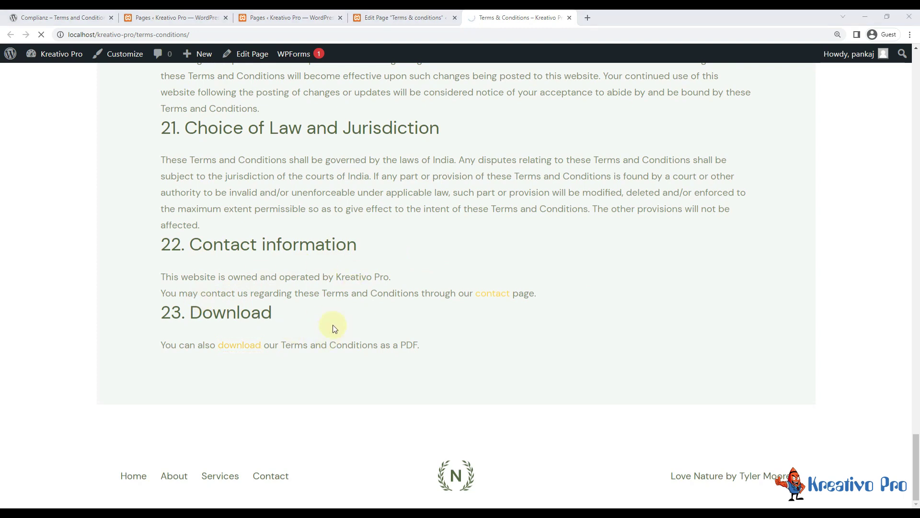
pyautogui.click(451, 306)
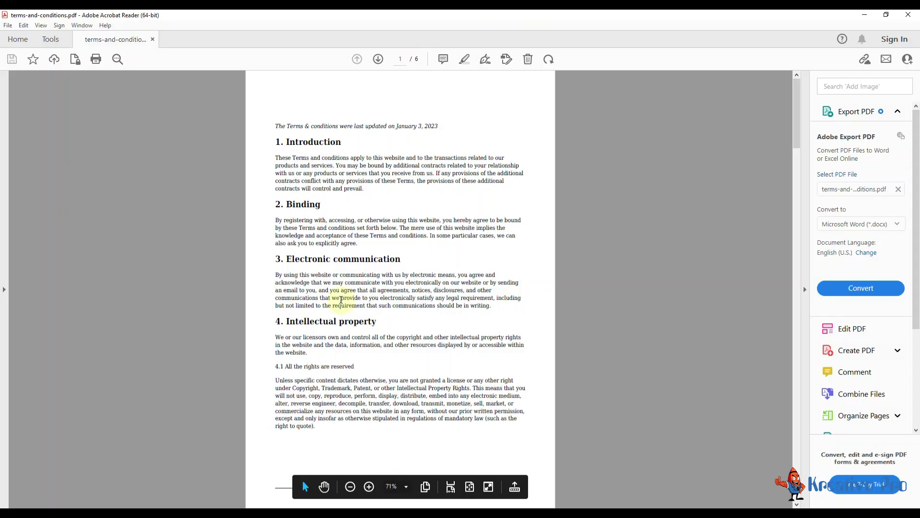
# - Scroll through all six pages of terms-and-conditions.pdf to section 23, then close Acrobat Reader
pyautogui.scroll(-10, 346, 154)
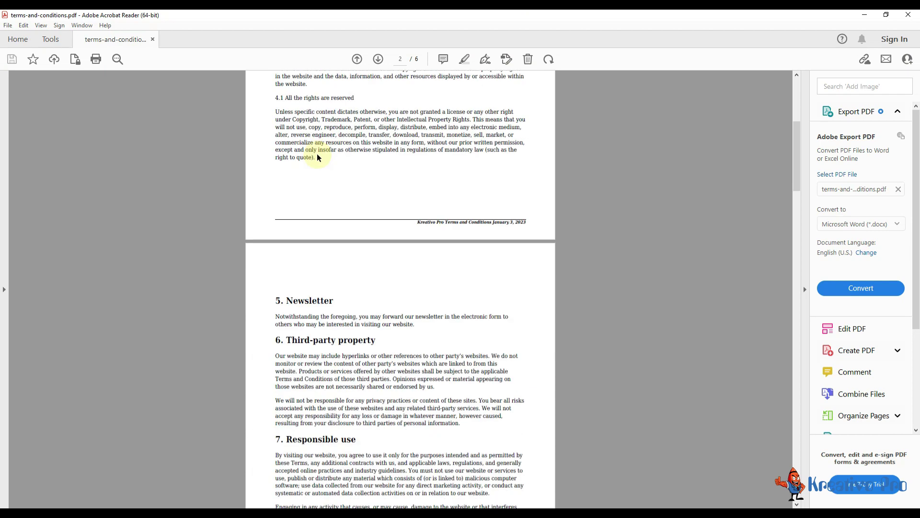
pyautogui.scroll(-20, 327, 183)
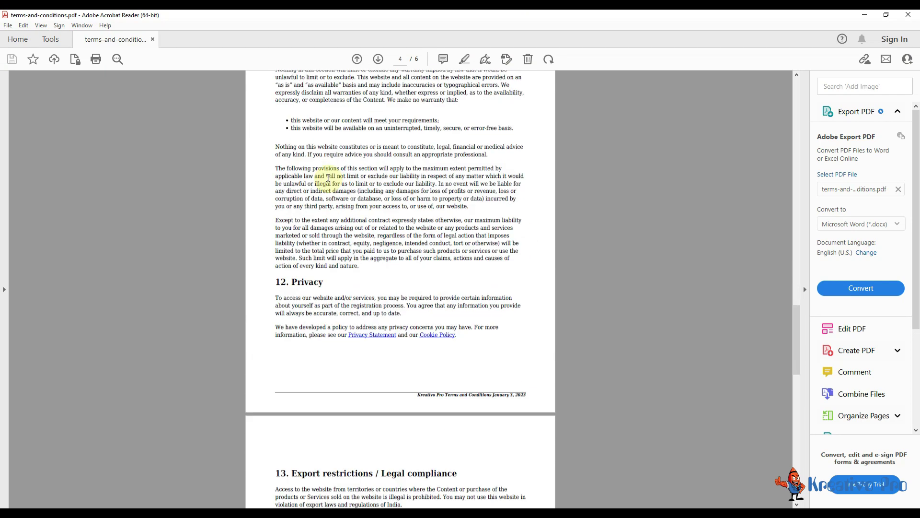
pyautogui.scroll(-5, 328, 178)
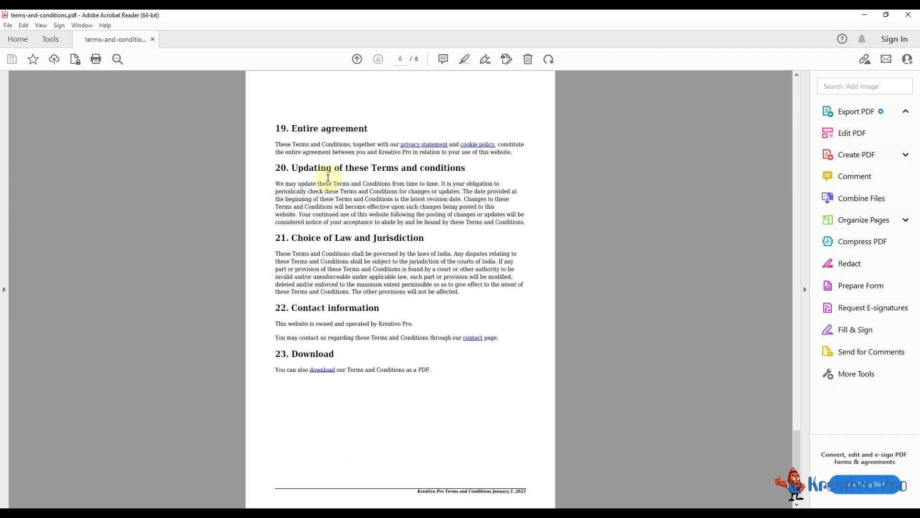
pyautogui.click(918, 14)
# - Check the live page footer, then open Appearance > Menus in a new tab
pyautogui.press('Home')
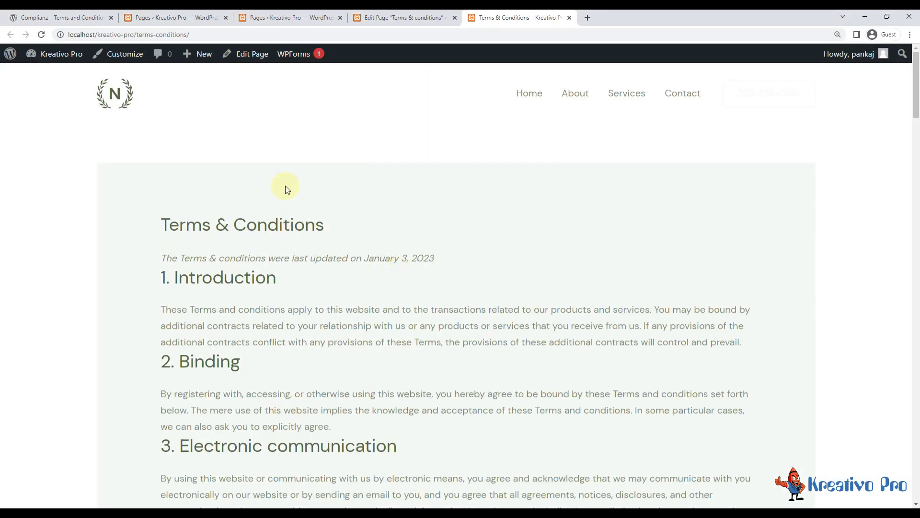
pyautogui.hotkey('ctrl', 'l')
pyautogui.click(801, 143)
pyautogui.press('End')
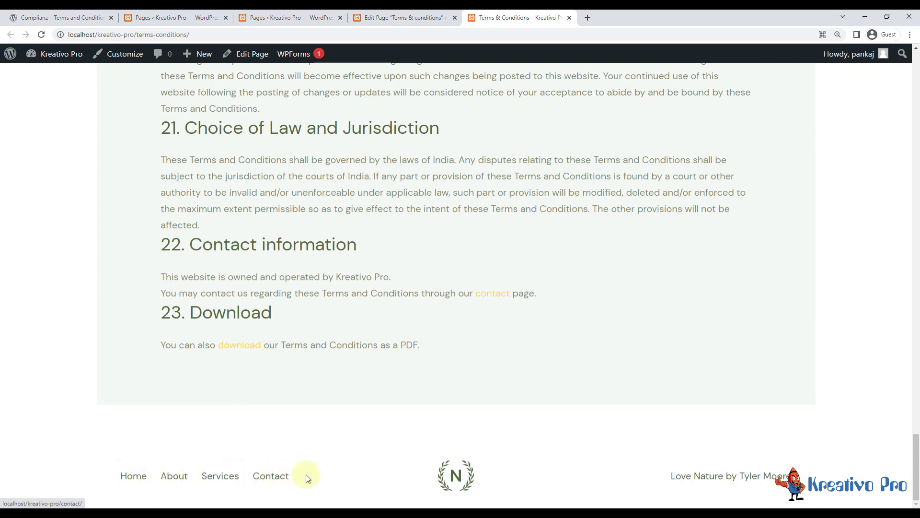
pyautogui.click(393, 17)
pyautogui.click(281, 14)
pyautogui.middleClick(383, 19)
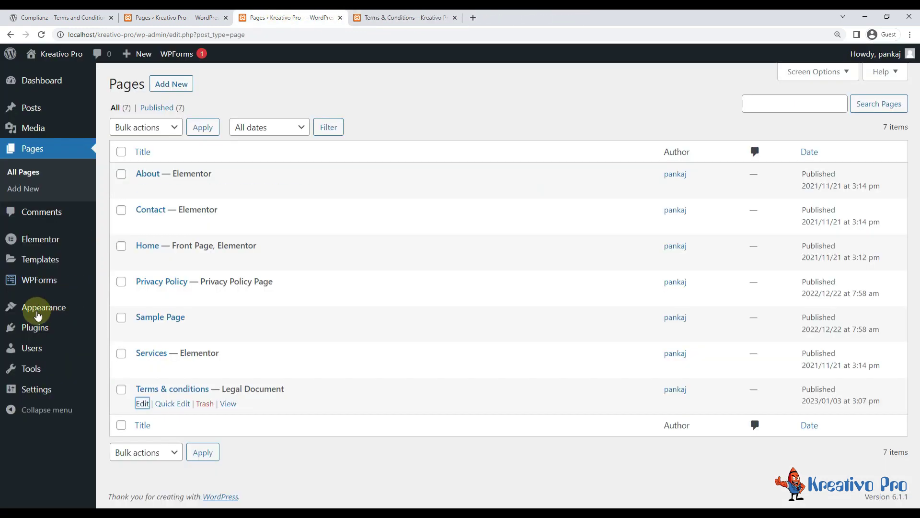
pyautogui.moveTo(36, 307)
pyautogui.middleClick(121, 363)
pyautogui.click(429, 16)
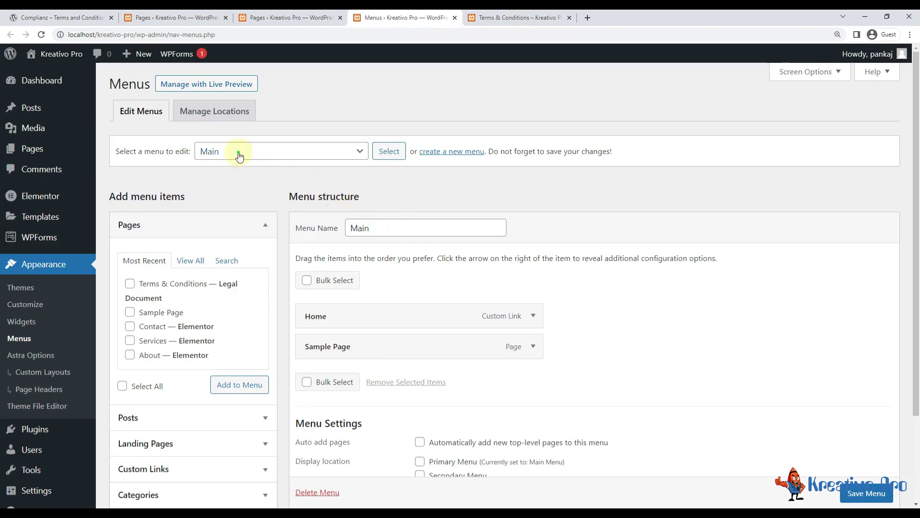
# - Make the Main menu the Footer Menu, add Terms & Conditions, save it, and verify the footer
pyautogui.click(239, 152)
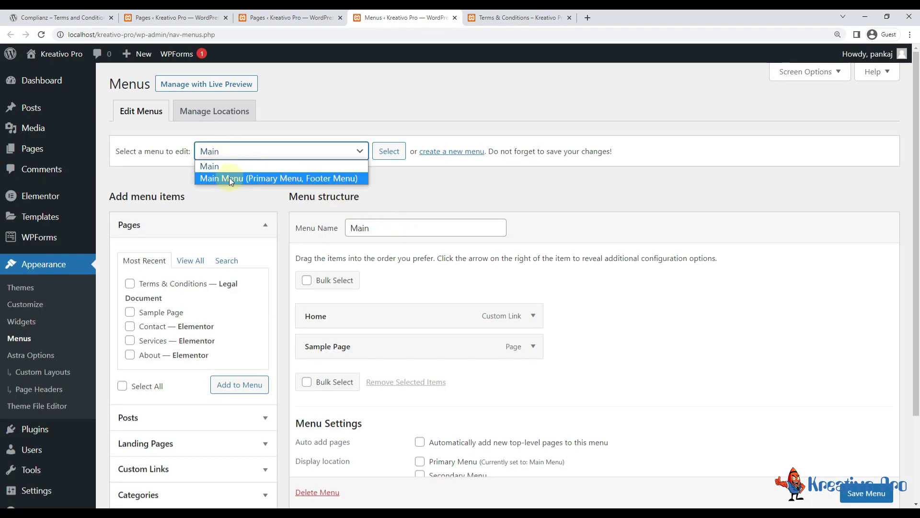
pyautogui.click(226, 166)
pyautogui.scroll(-3, 391, 201)
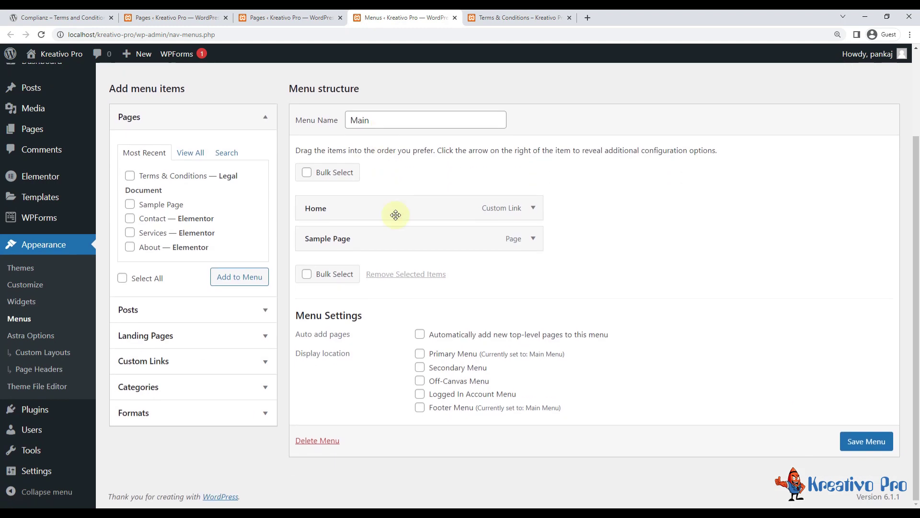
pyautogui.click(421, 410)
pyautogui.click(227, 276)
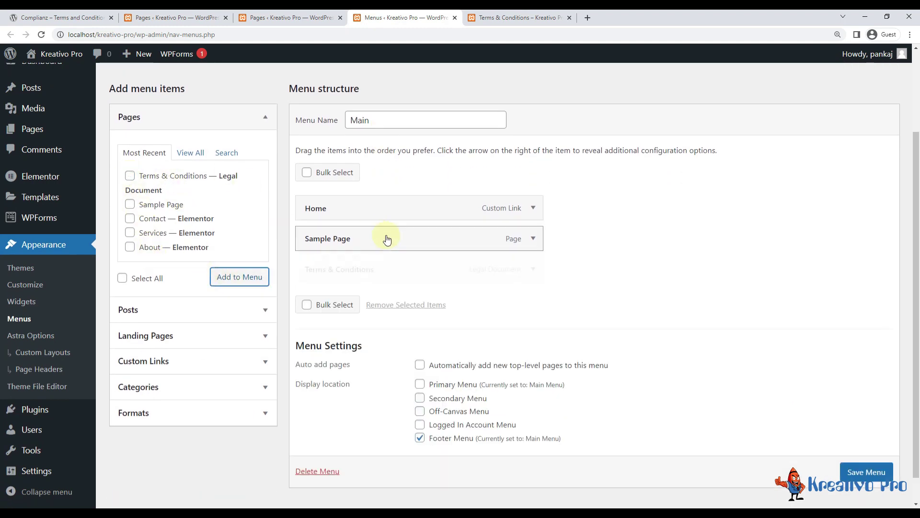
pyautogui.scroll(-1, 545, 310)
pyautogui.click(865, 441)
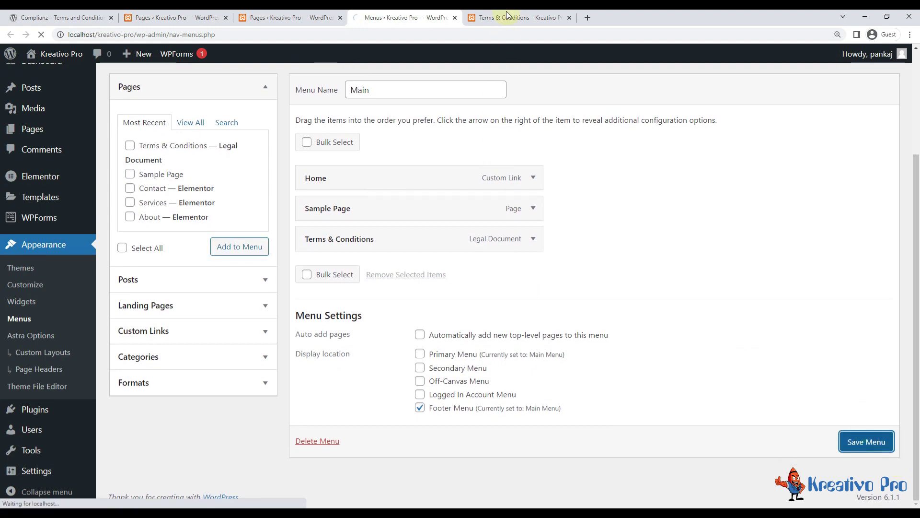
pyautogui.click(507, 18)
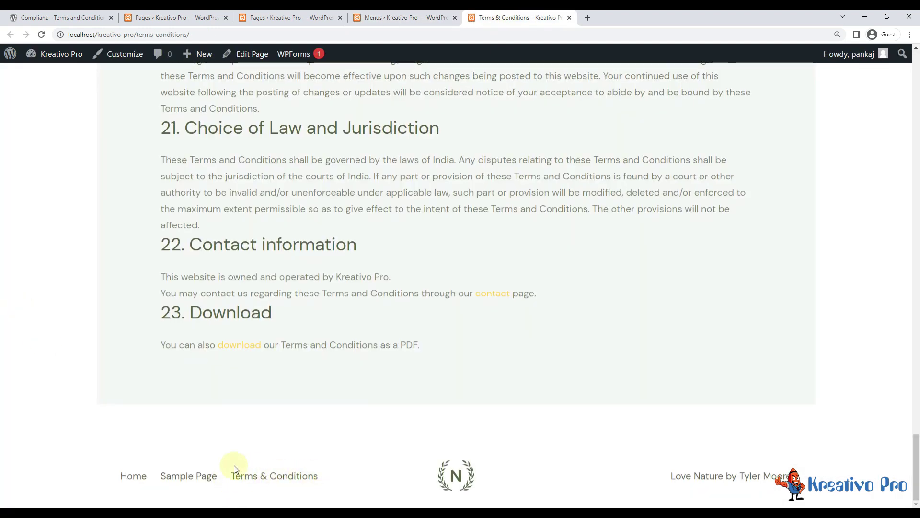
pyautogui.click(376, 18)
# - Add the Privacy Policy page to the footer menu, placed above Terms & Conditions
pyautogui.click(188, 301)
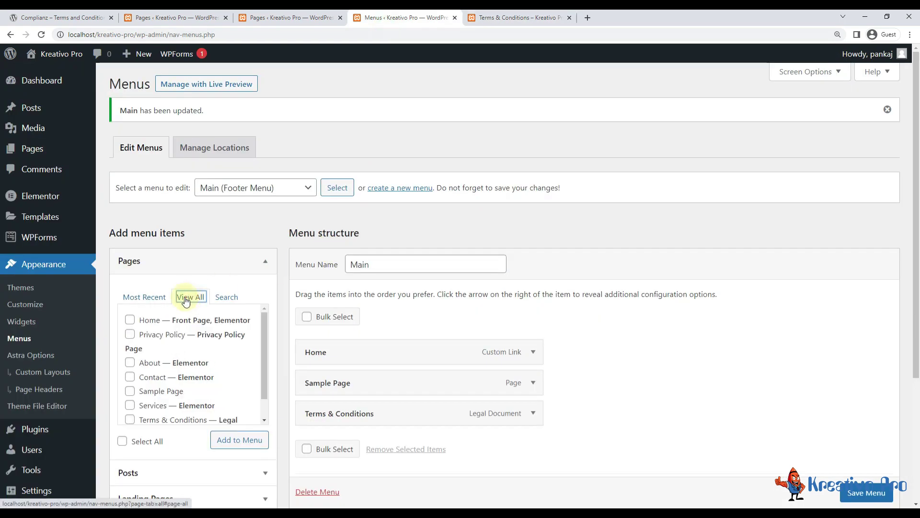
pyautogui.scroll(-3, 187, 299)
pyautogui.click(130, 174)
pyautogui.click(234, 281)
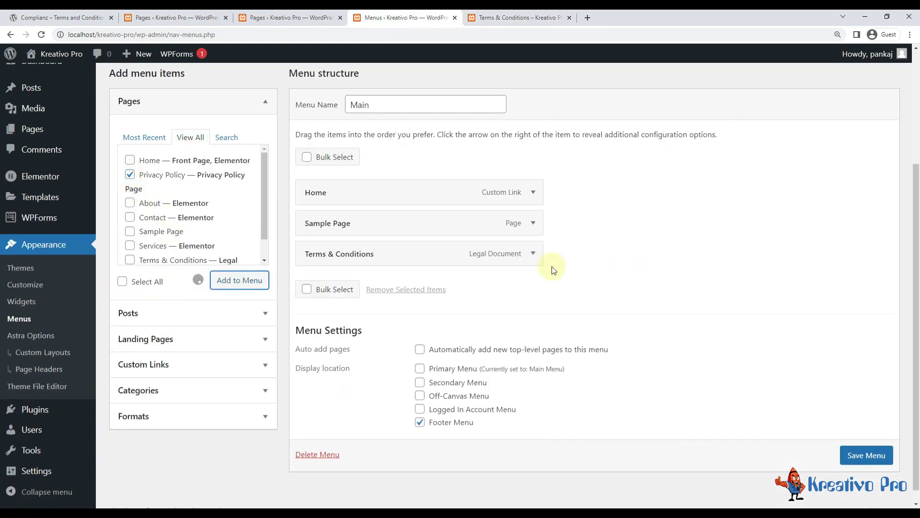
pyautogui.moveTo(308, 283); pyautogui.dragTo(316, 250)
# - Remove Sample Page from the footer menu and add the Contact page
pyautogui.click(533, 223)
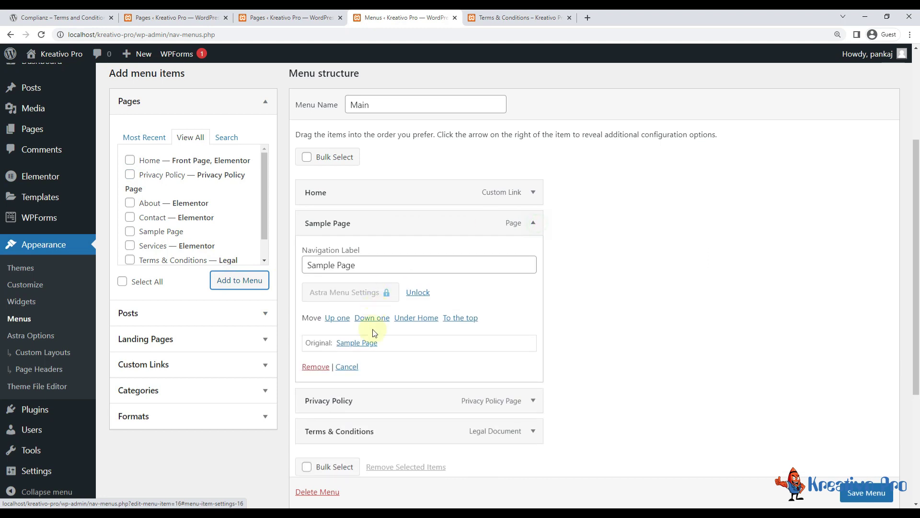
pyautogui.click(307, 364)
pyautogui.scroll(-1, 144, 230)
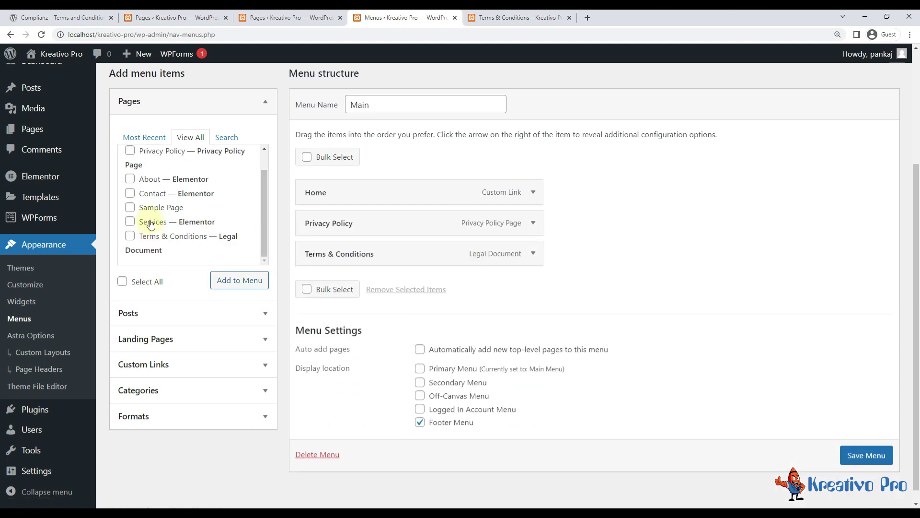
pyautogui.click(239, 280)
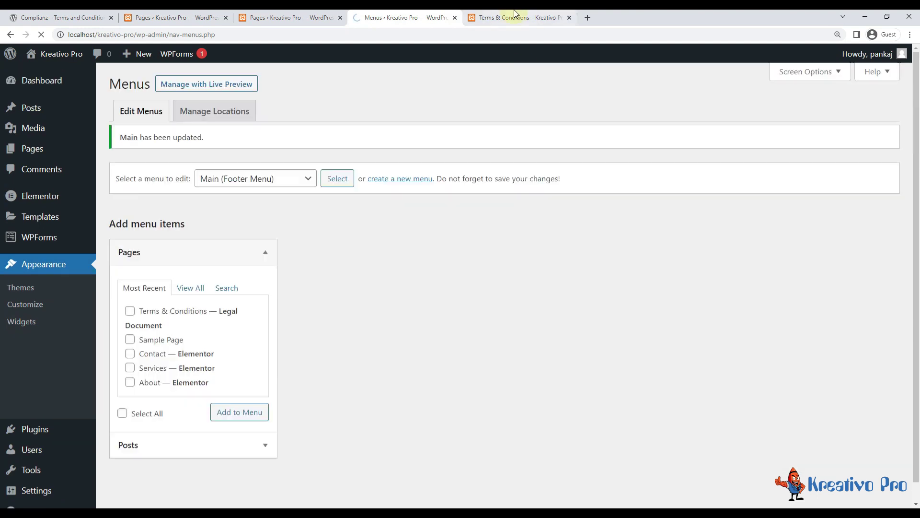
pyautogui.click(515, 17)
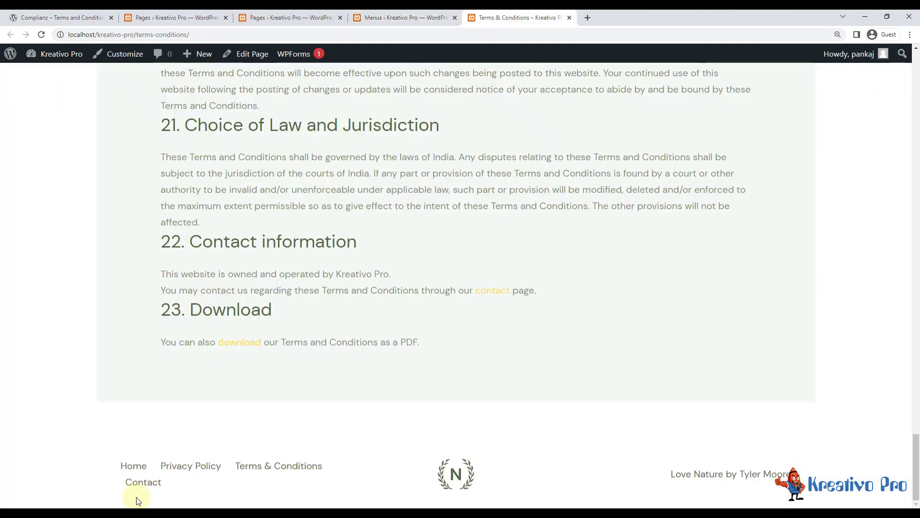
pyautogui.click(403, 18)
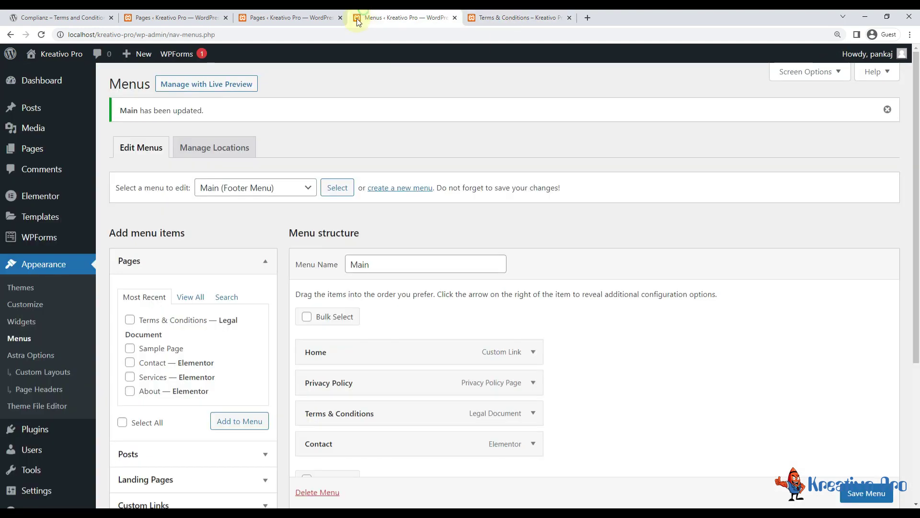
# - Remove Home, save the Main footer menu, and reload the live Terms & Conditions page
pyautogui.click(534, 351)
pyautogui.scroll(-1, 402, 307)
pyautogui.scroll(-1, 402, 307)
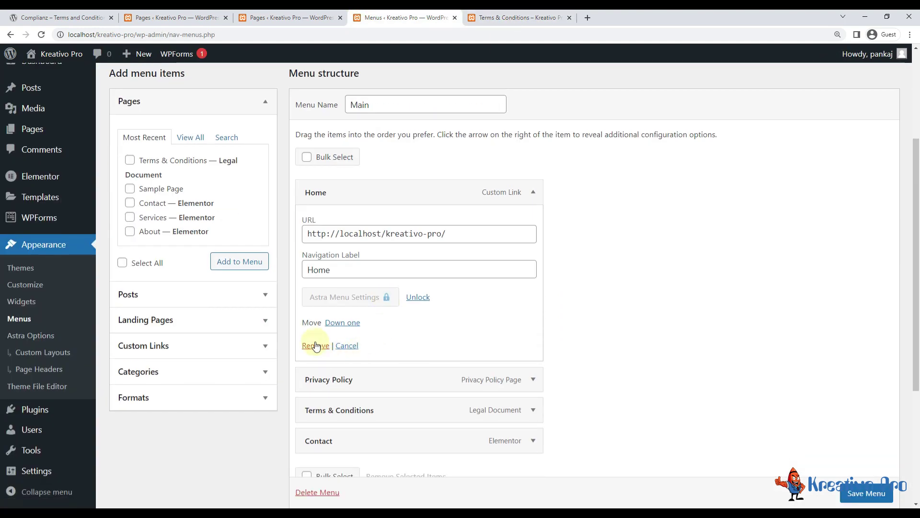
pyautogui.click(309, 343)
pyautogui.click(867, 456)
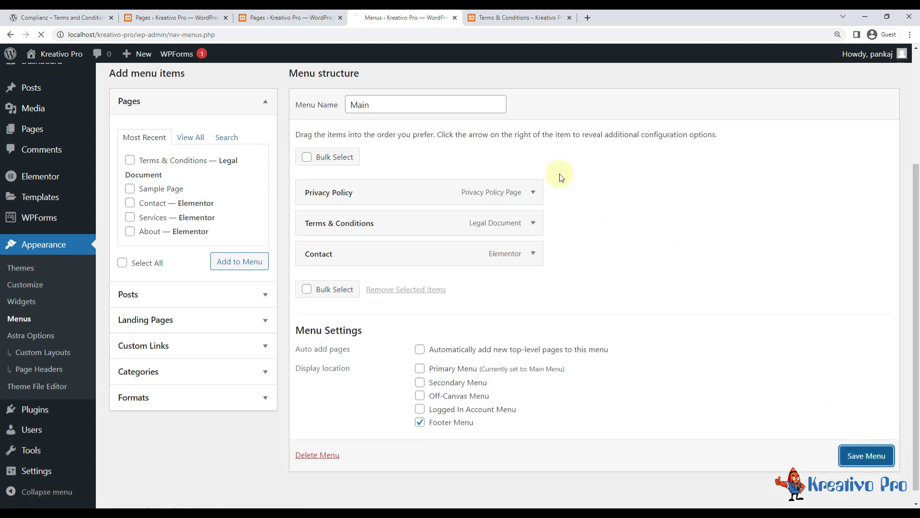
pyautogui.click(516, 18)
pyautogui.press('F5')
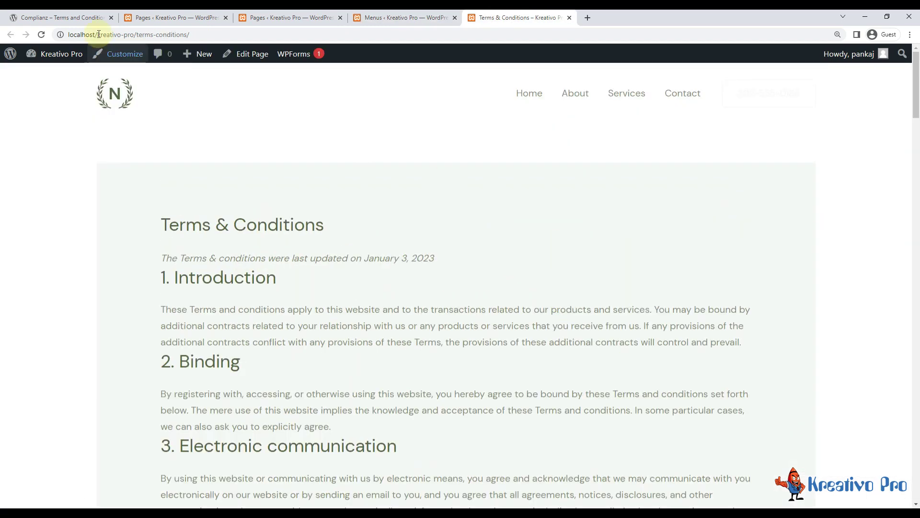
# - Switch to the Complianz plugin page in the browser
pyautogui.click(61, 17)
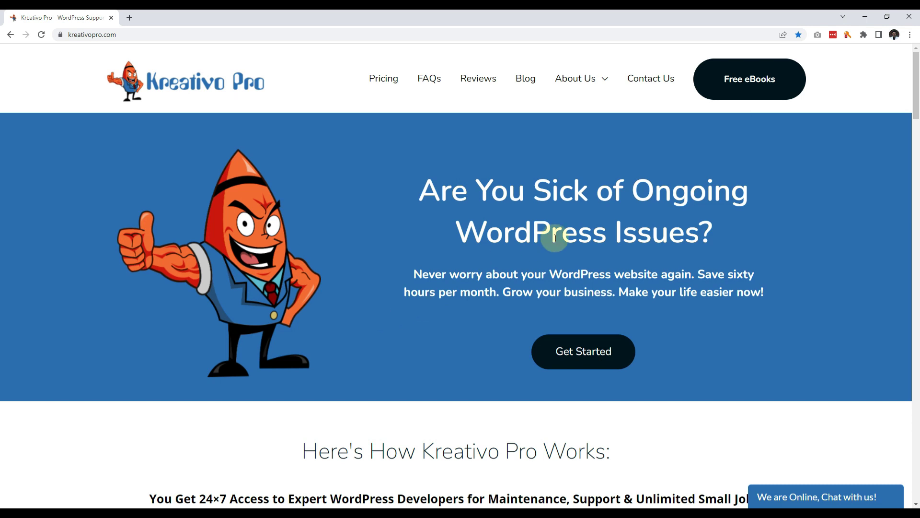
pyautogui.click(748, 85)
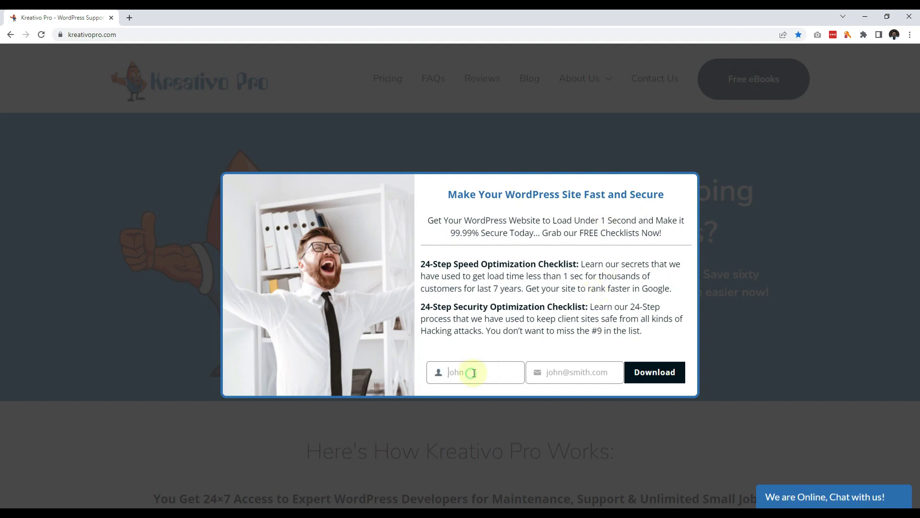
pyautogui.click(573, 378)
pyautogui.click(714, 365)
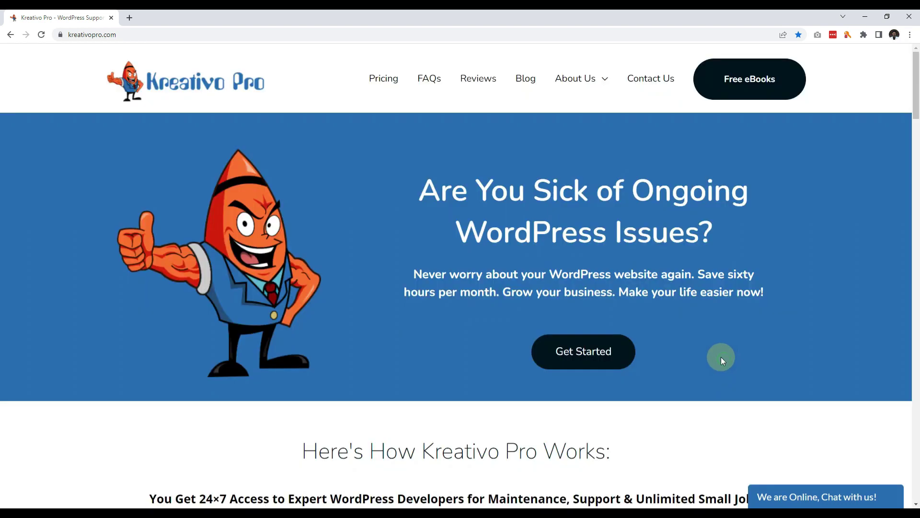